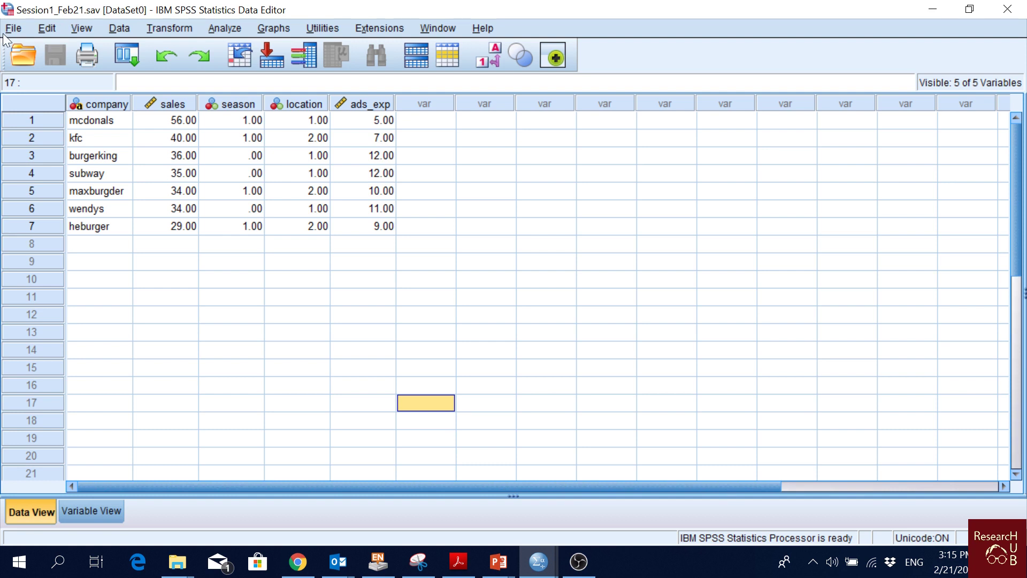
Look through the available command categories and the options for creating new data, syntax, output and script files.
left_click(14, 29)
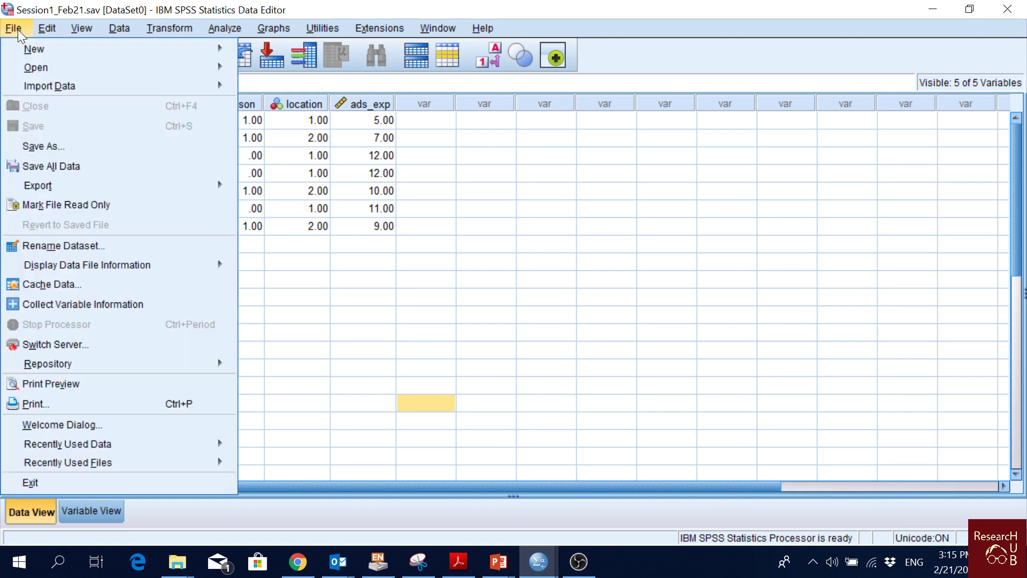
mouse_move(91, 57)
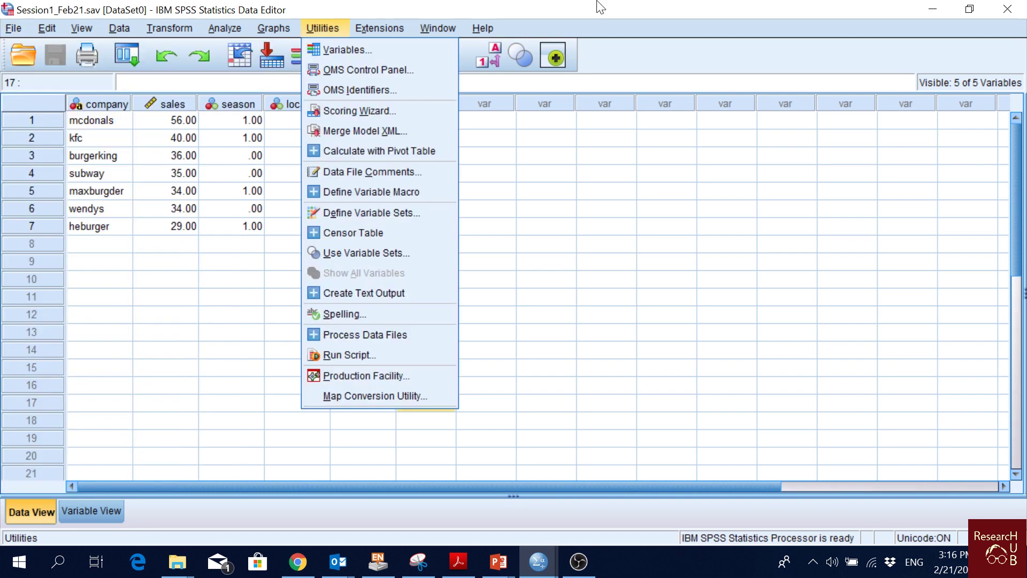
mouse_move(222, 30)
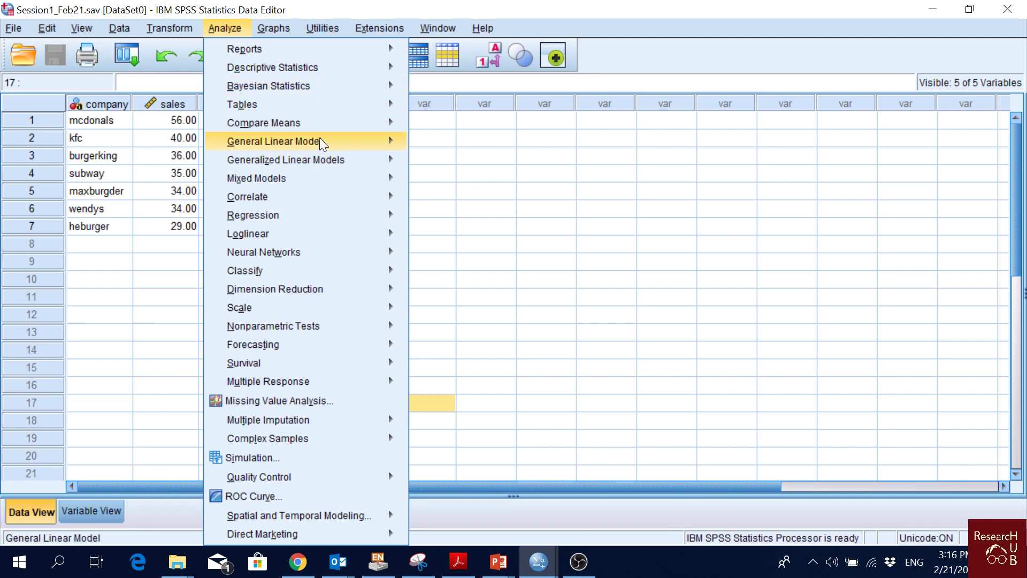
mouse_move(319, 124)
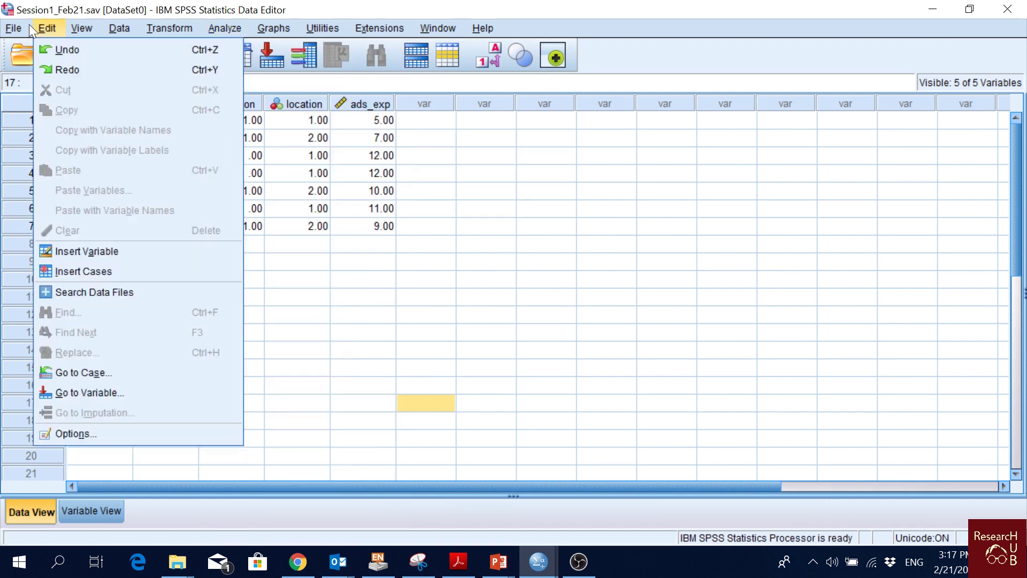
mouse_move(16, 28)
mouse_move(107, 67)
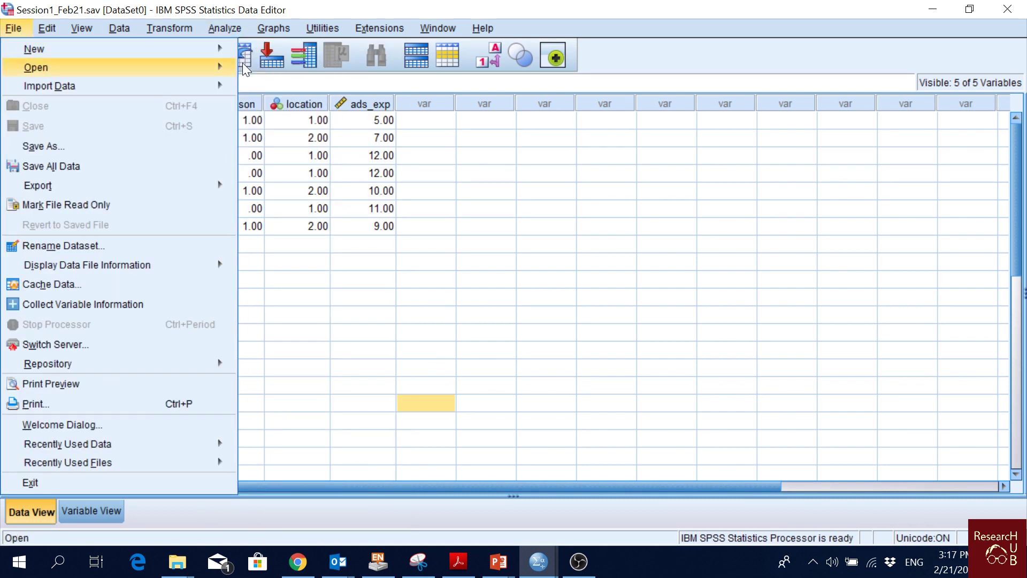
mouse_move(225, 48)
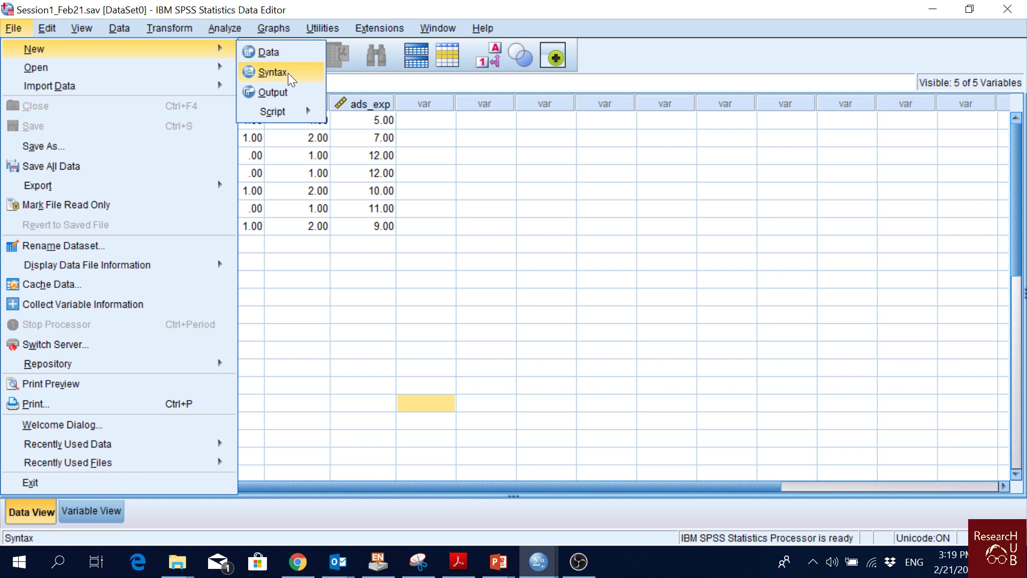
mouse_move(278, 114)
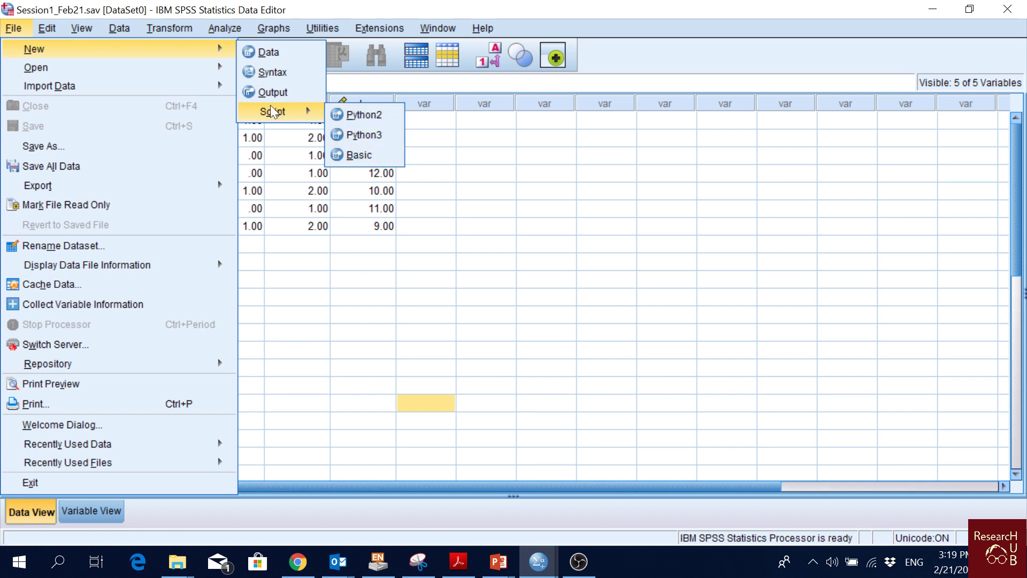
Examine the options for opening an existing data file and leave without opening one.
mouse_move(178, 68)
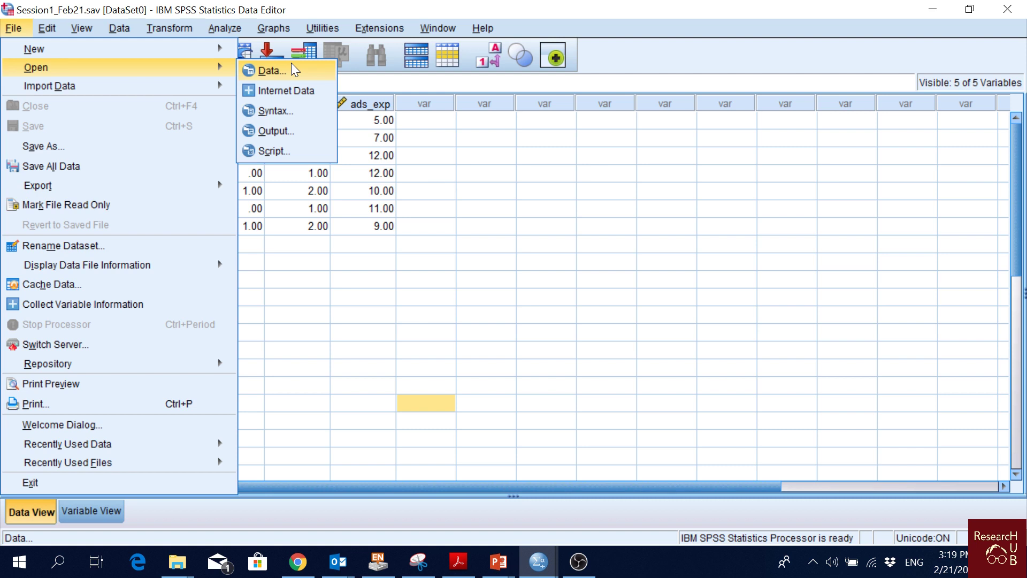
mouse_move(160, 85)
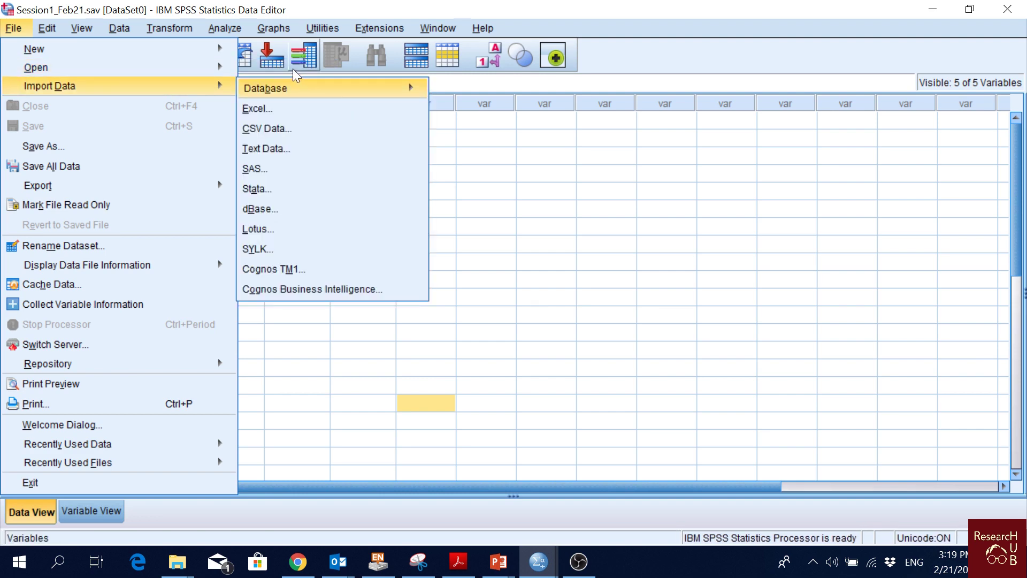
mouse_move(227, 65)
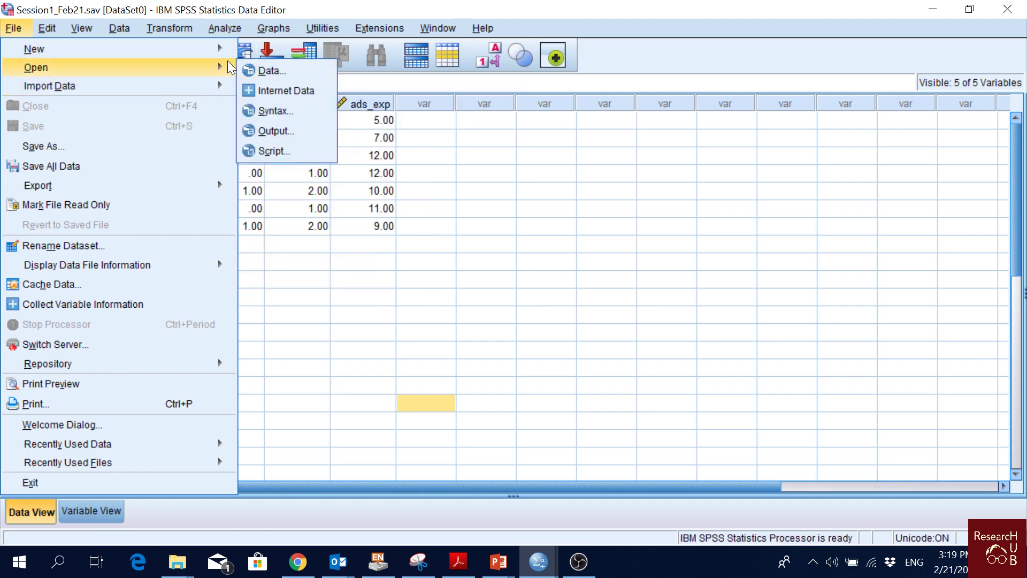
left_click(265, 73)
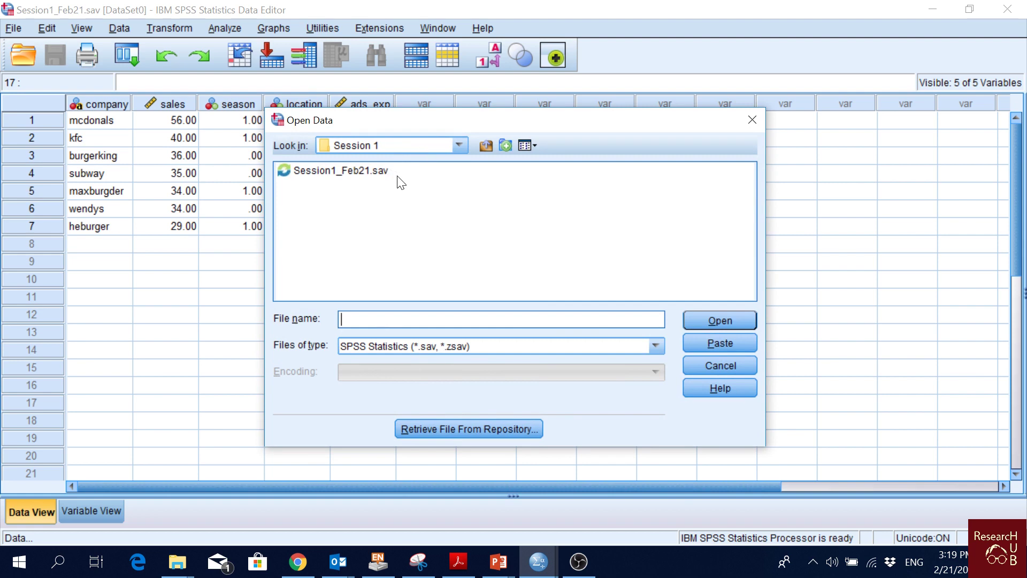
left_click(729, 368)
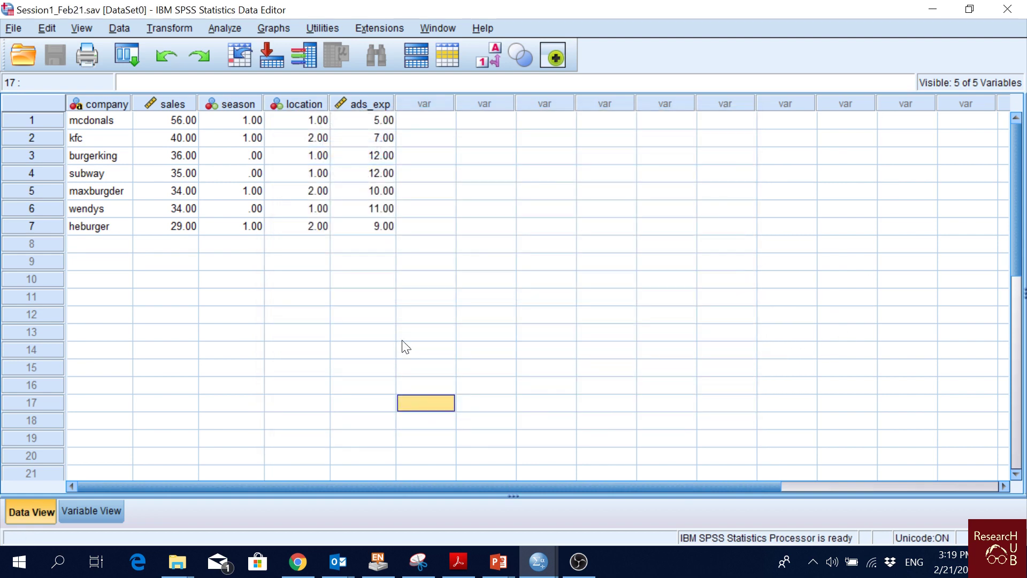
Review the kinds of files that can be opened and the formats available for importing and exporting data.
left_click(13, 28)
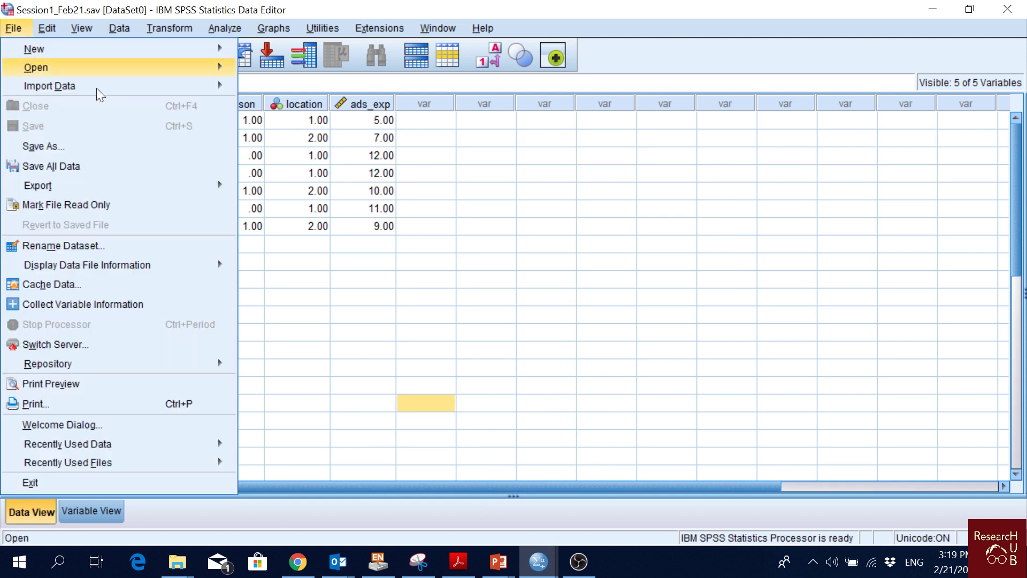
mouse_move(141, 69)
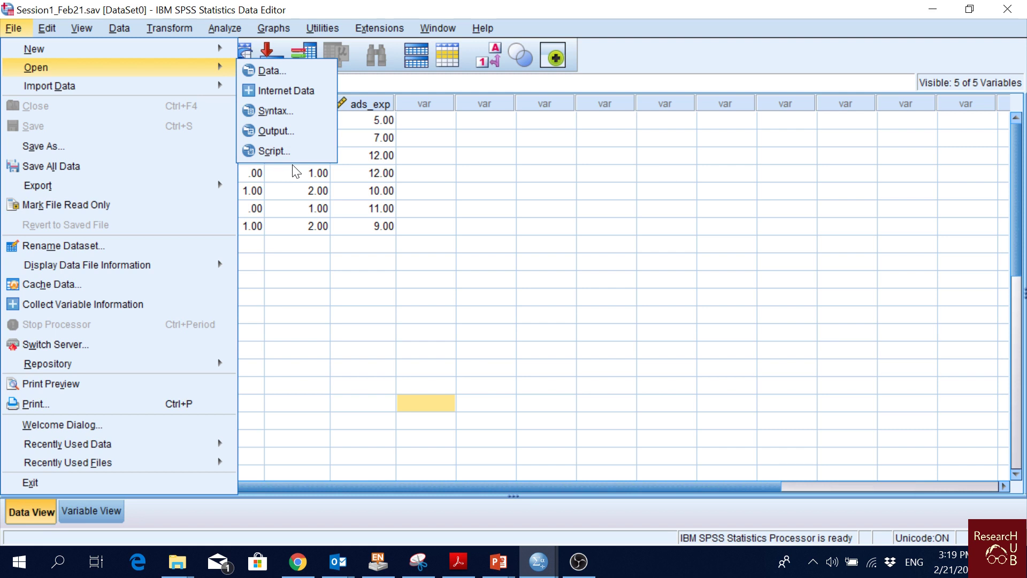
mouse_move(198, 83)
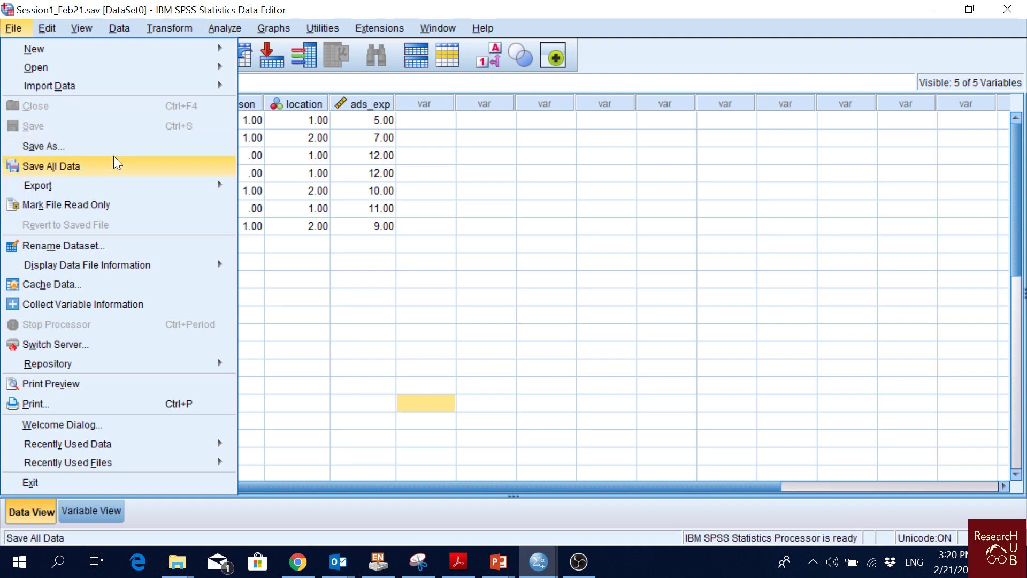
mouse_move(99, 191)
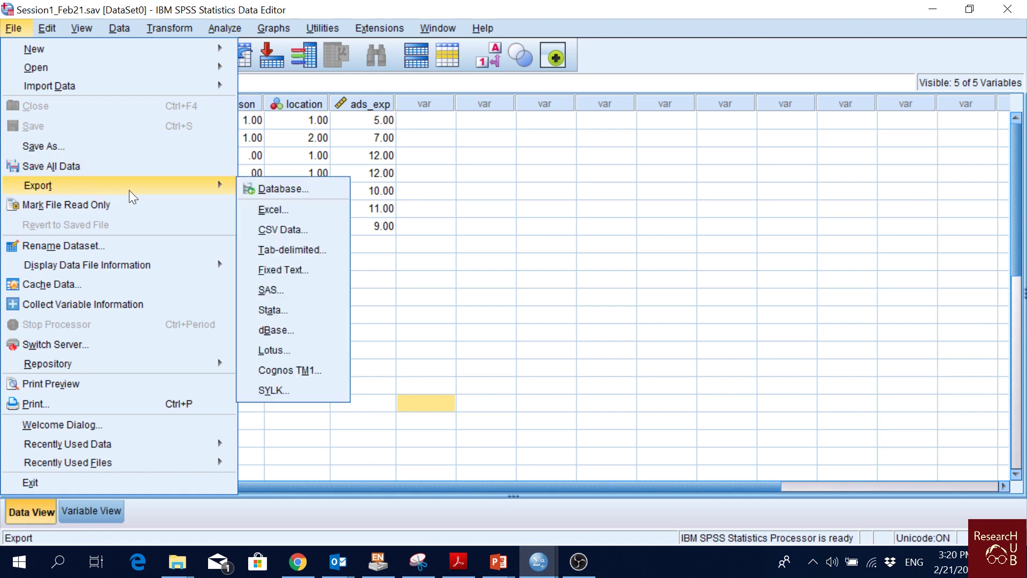
left_click(462, 190)
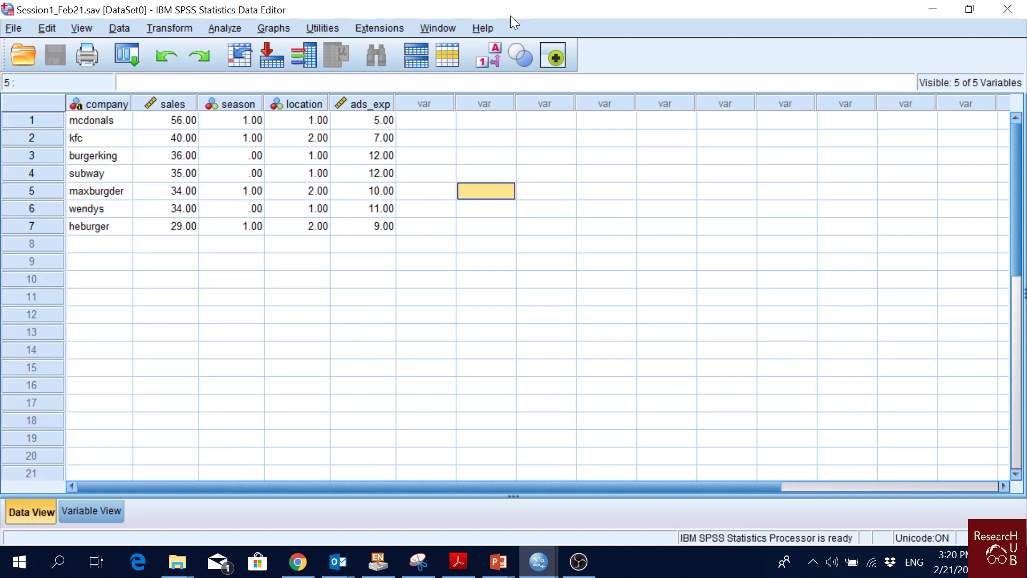
Inspect the file types offered for saving a copy of the dataset, and leave without saving.
left_click(15, 30)
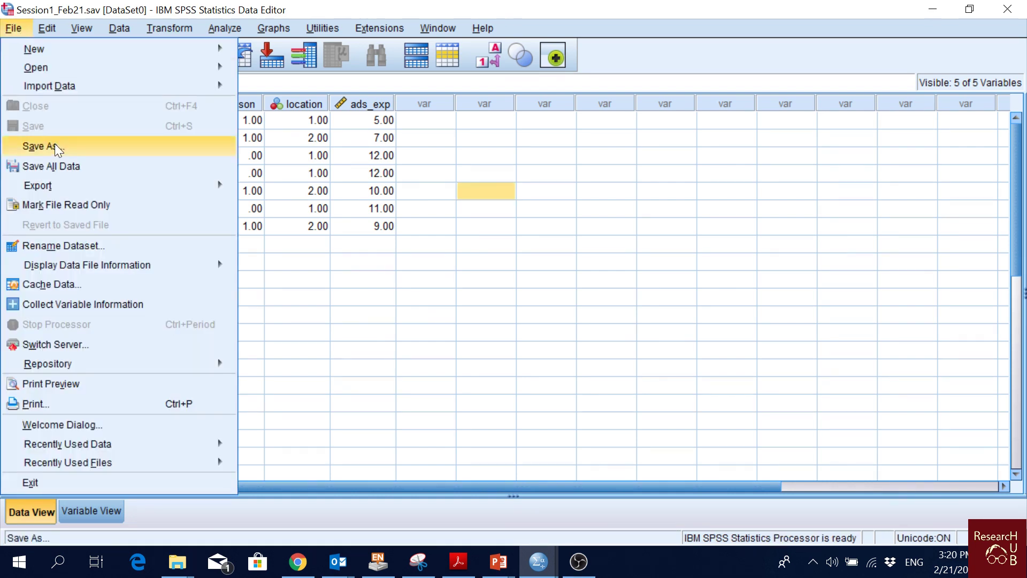
left_click(54, 145)
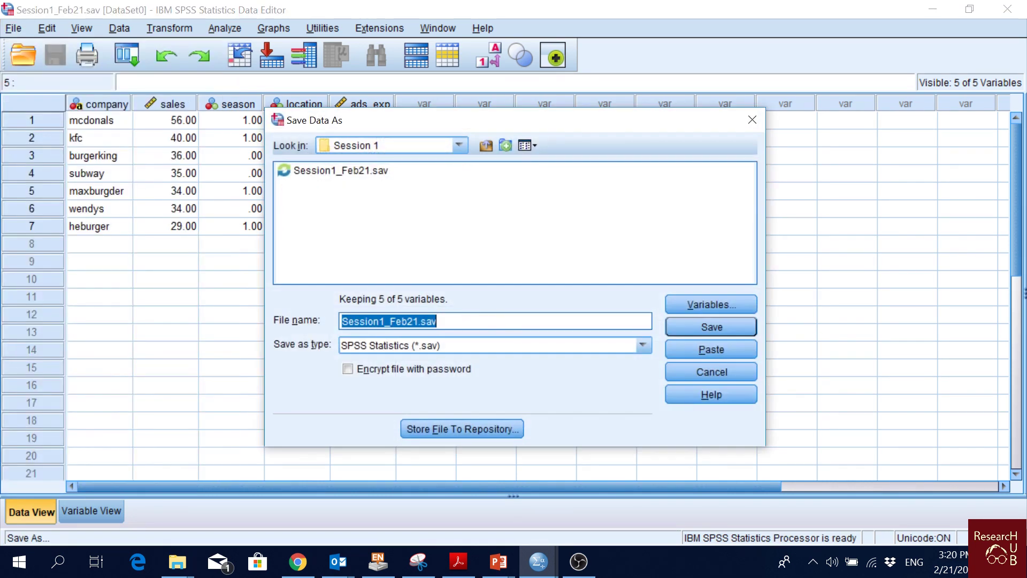
left_click(516, 347)
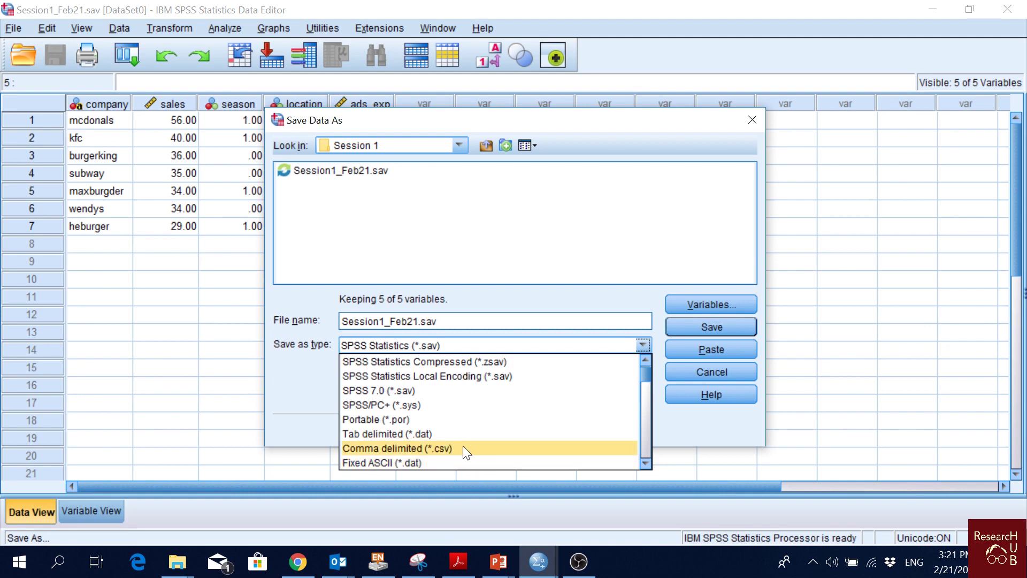
left_click(753, 120)
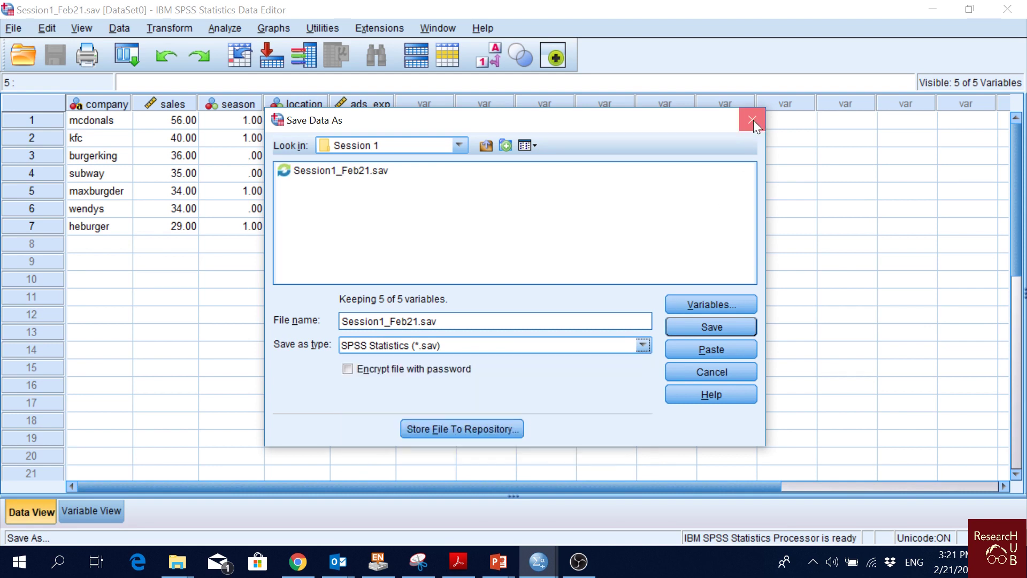
left_click(752, 120)
Review the remaining file commands, including the lists of recently used data and recently used files.
left_click(13, 28)
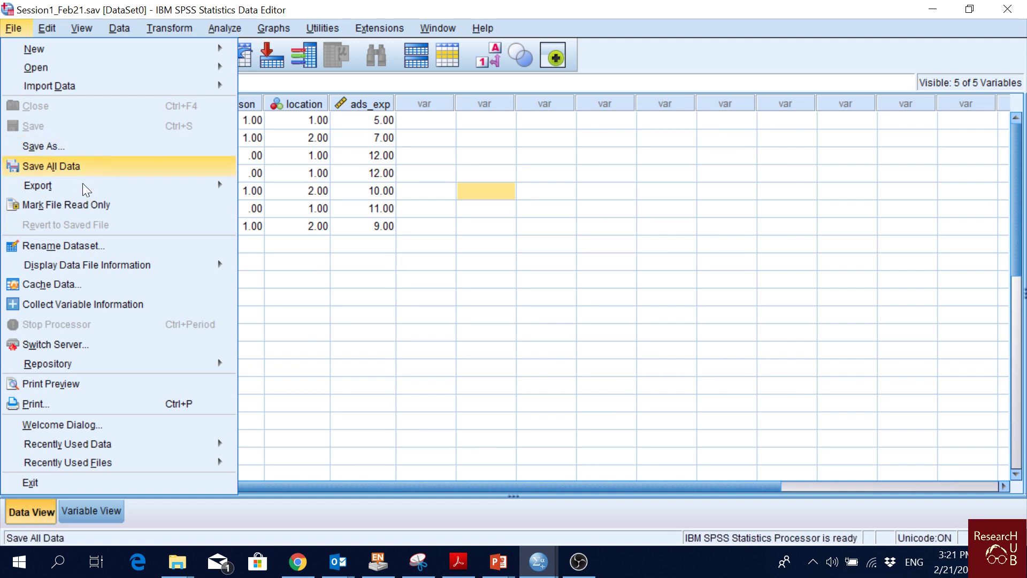
mouse_move(147, 185)
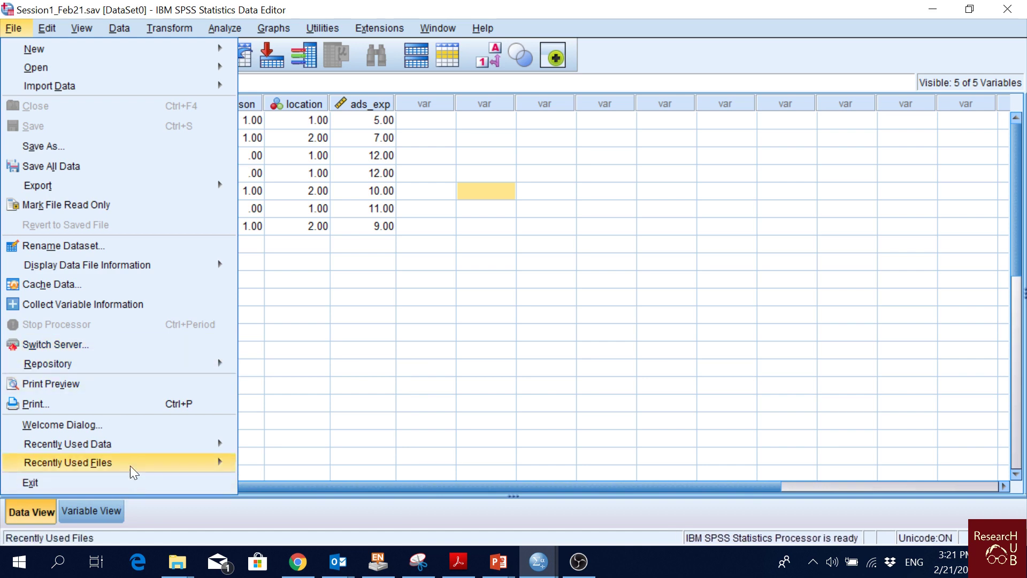
mouse_move(132, 444)
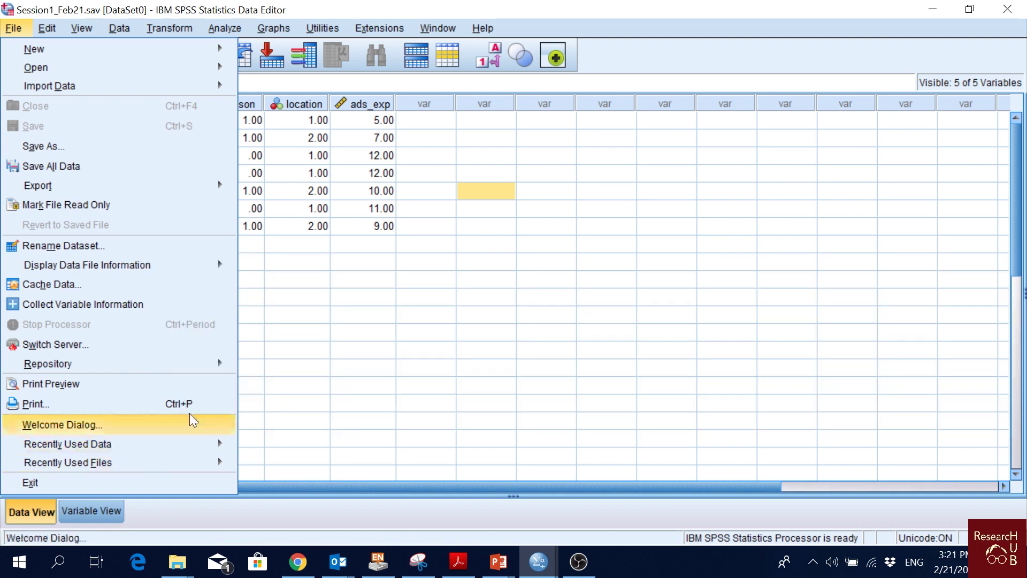
mouse_move(219, 445)
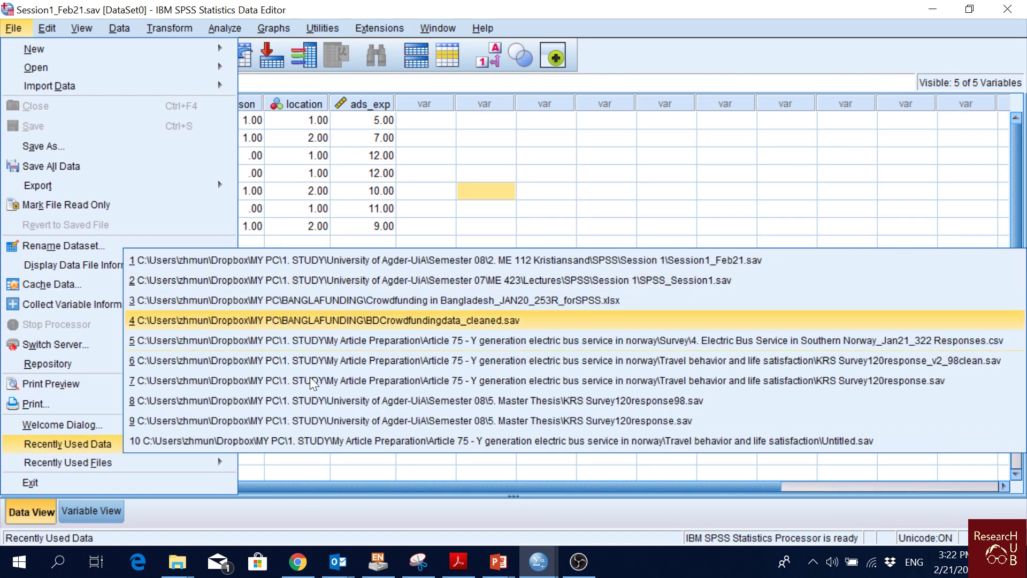
mouse_move(155, 462)
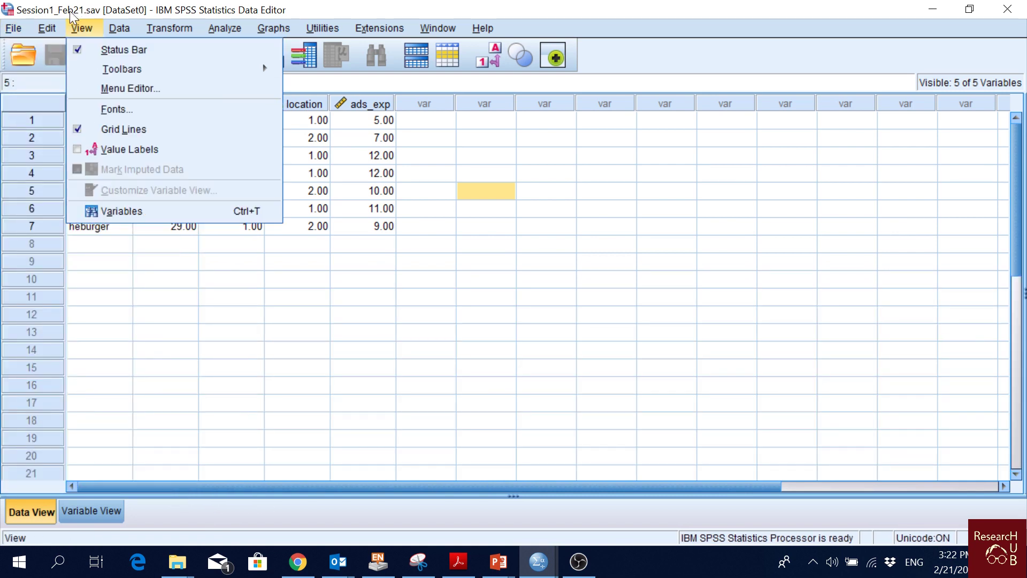
Look over the editing commands and the display options for toolbars, fonts, grid lines and value labels.
mouse_move(51, 23)
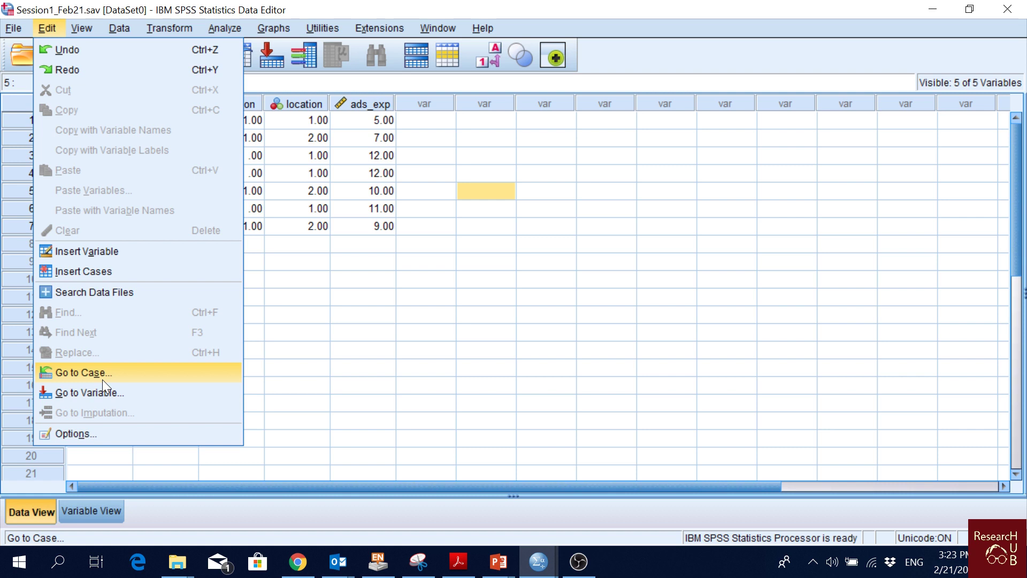
mouse_move(79, 28)
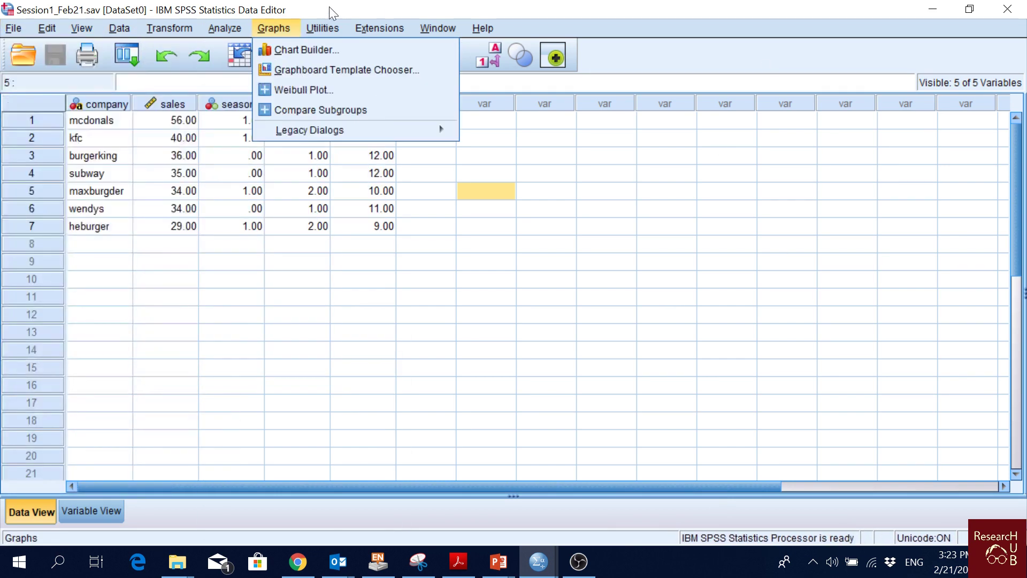
mouse_move(484, 27)
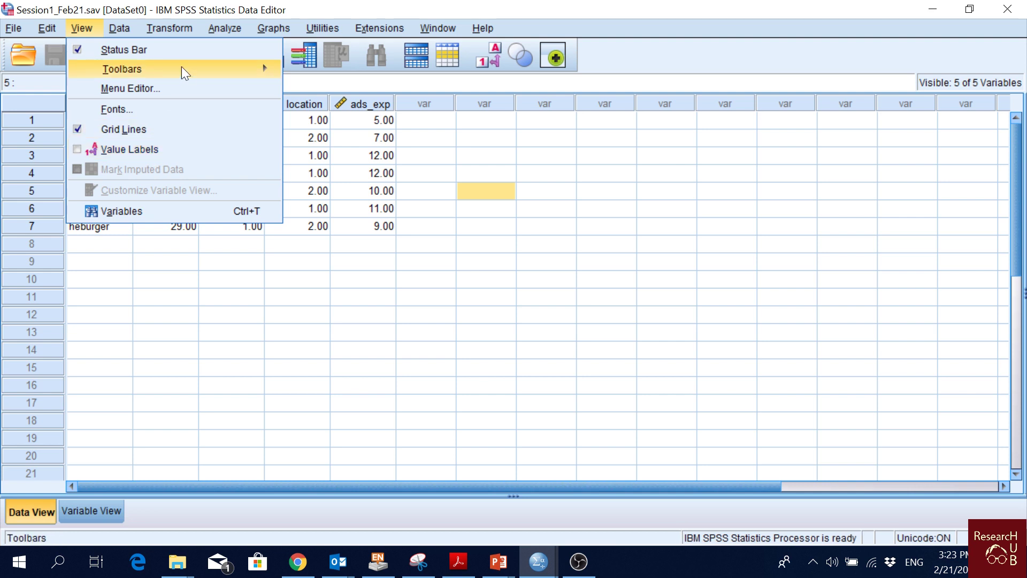
mouse_move(180, 71)
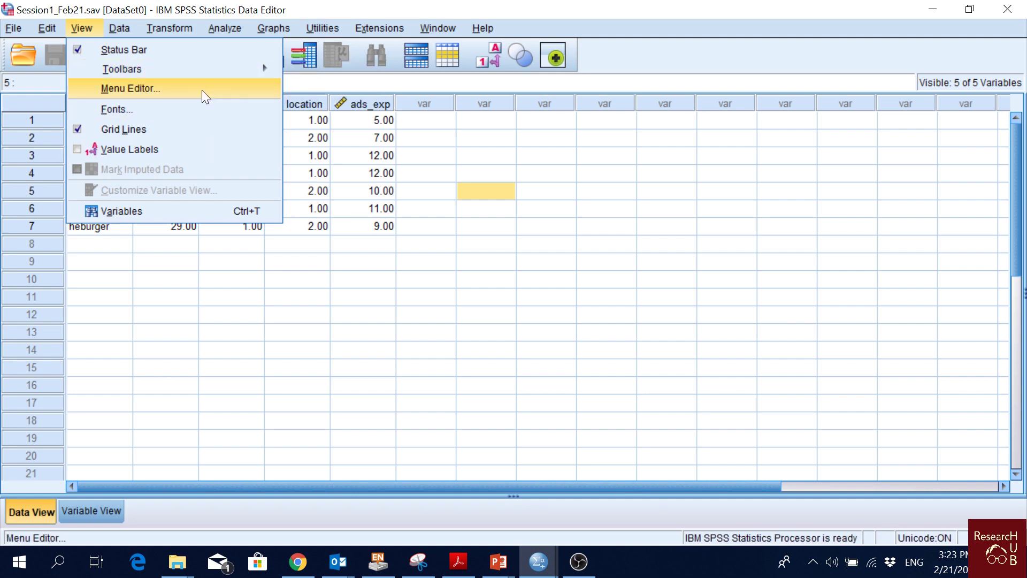
left_click(670, 8)
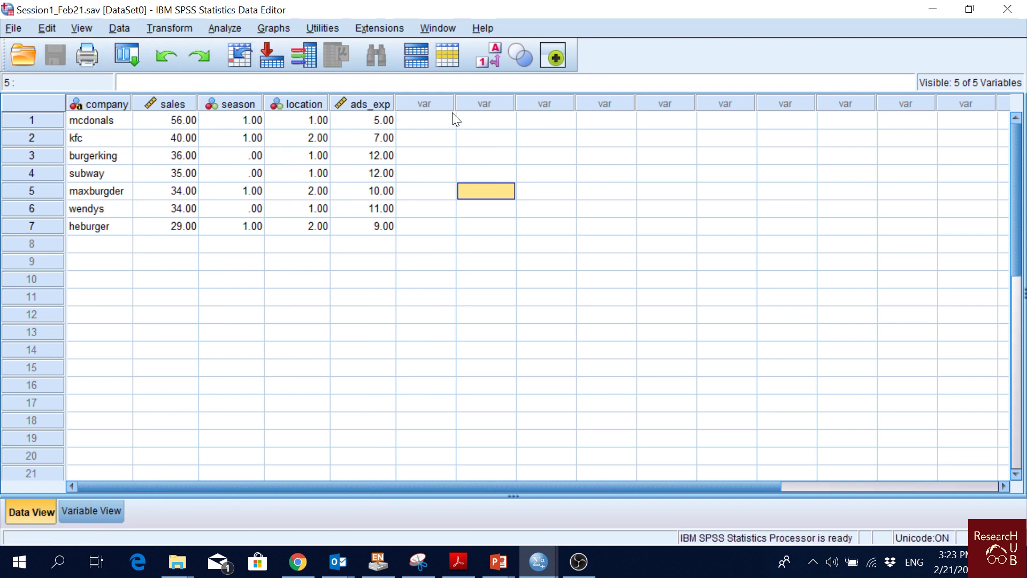
Survey the data management commands and inspect the Define Variable Properties dialog, leaving it without scanning any variables.
left_click(77, 29)
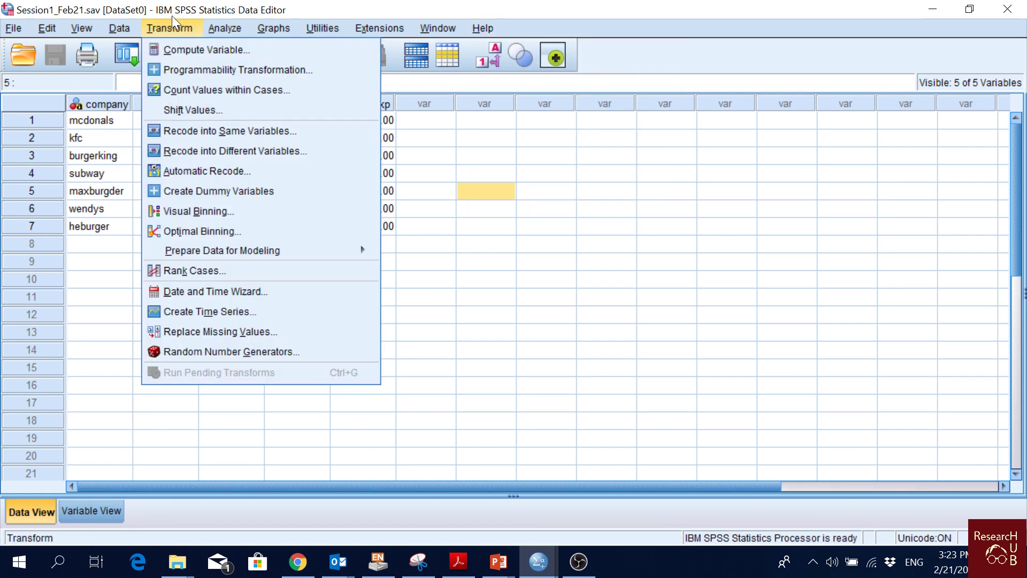
mouse_move(127, 30)
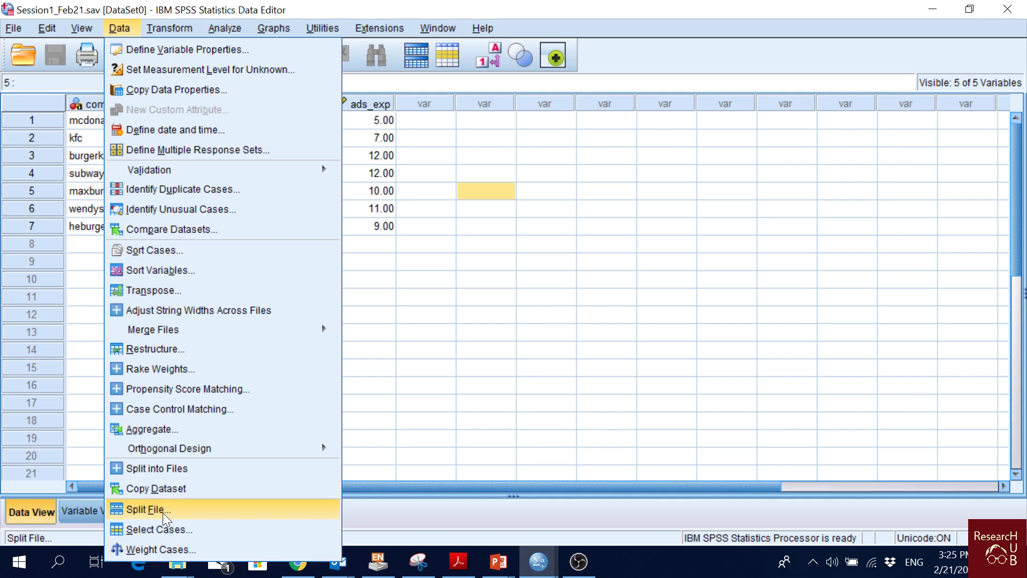
left_click(194, 50)
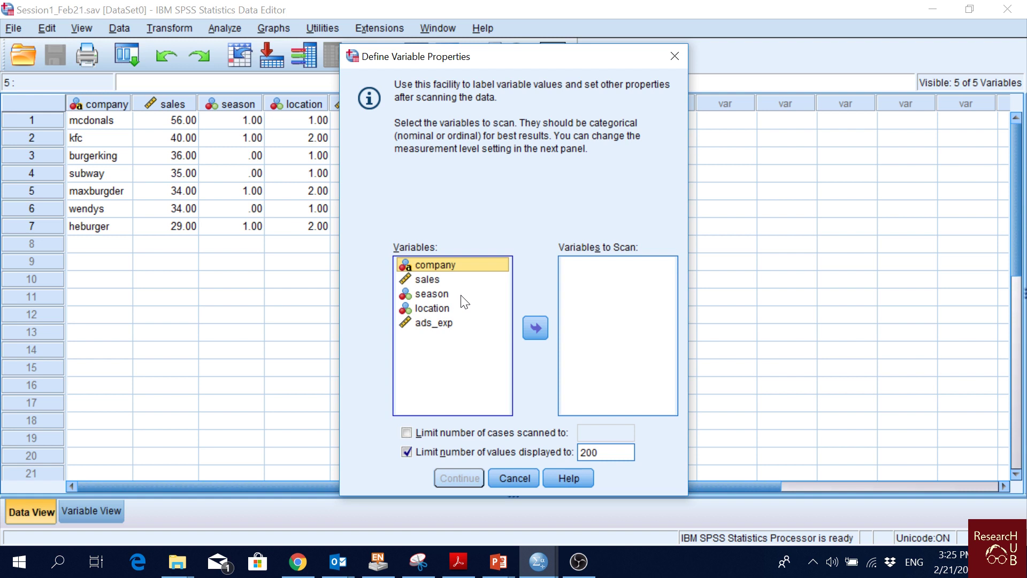
left_click(515, 478)
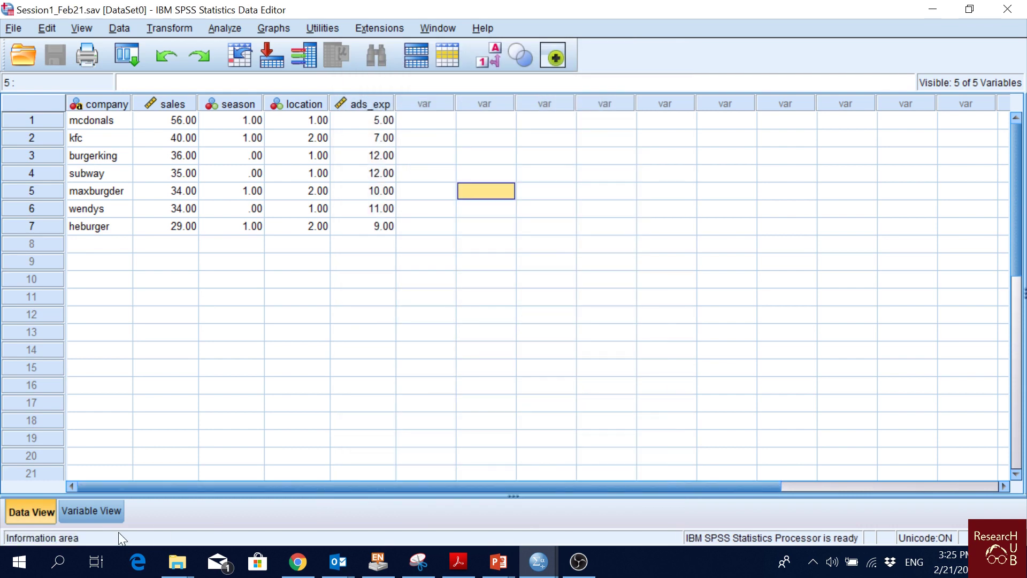
Inspect the value labels defined for the season variable in Variable View, leaving them unedited.
left_click(102, 517)
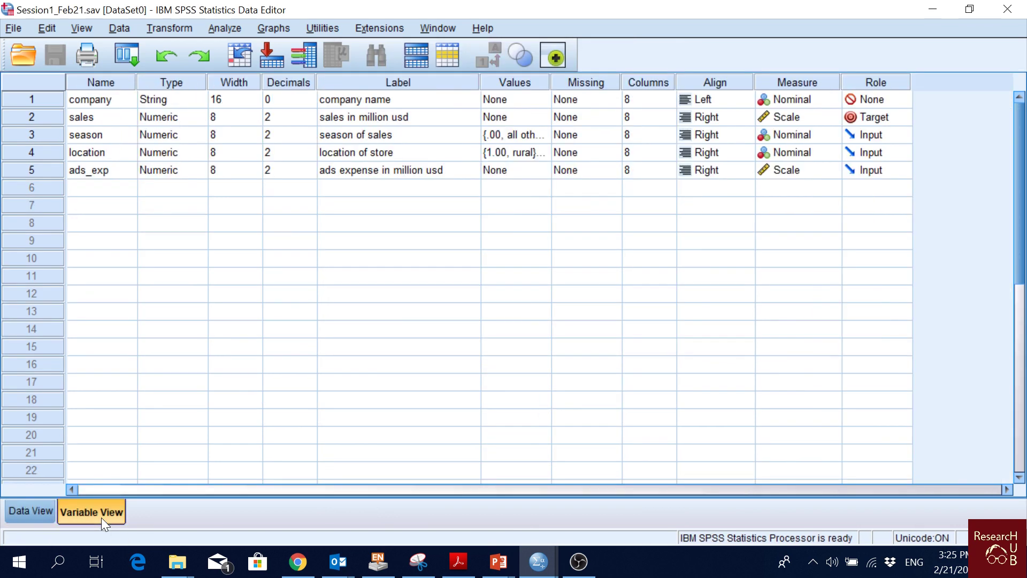
left_click(539, 131)
left_click(544, 134)
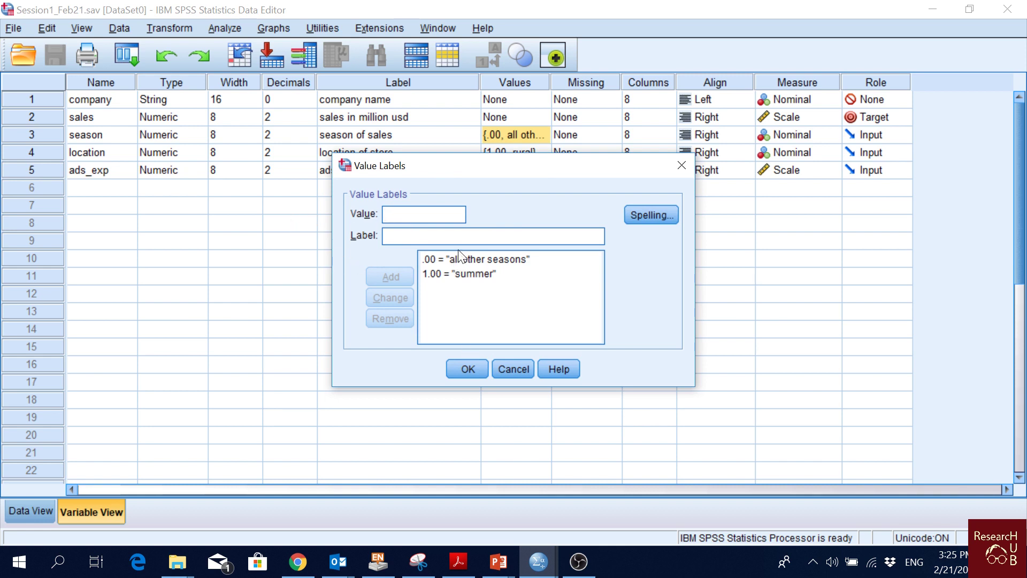
left_click(442, 273)
left_click(513, 368)
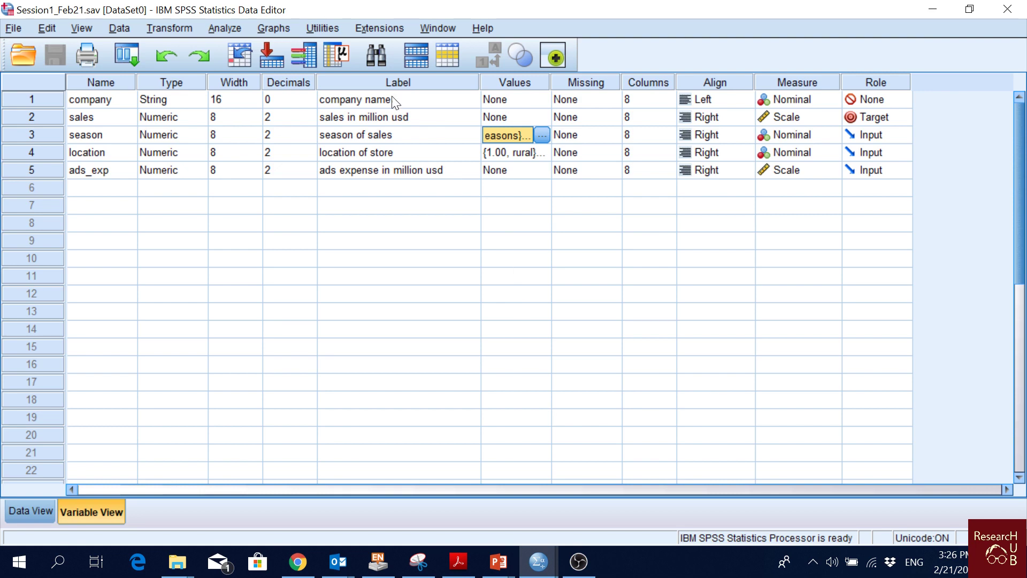
Scan company, sales, season, location and ads_exp with Define Variable Properties.
left_click(120, 29)
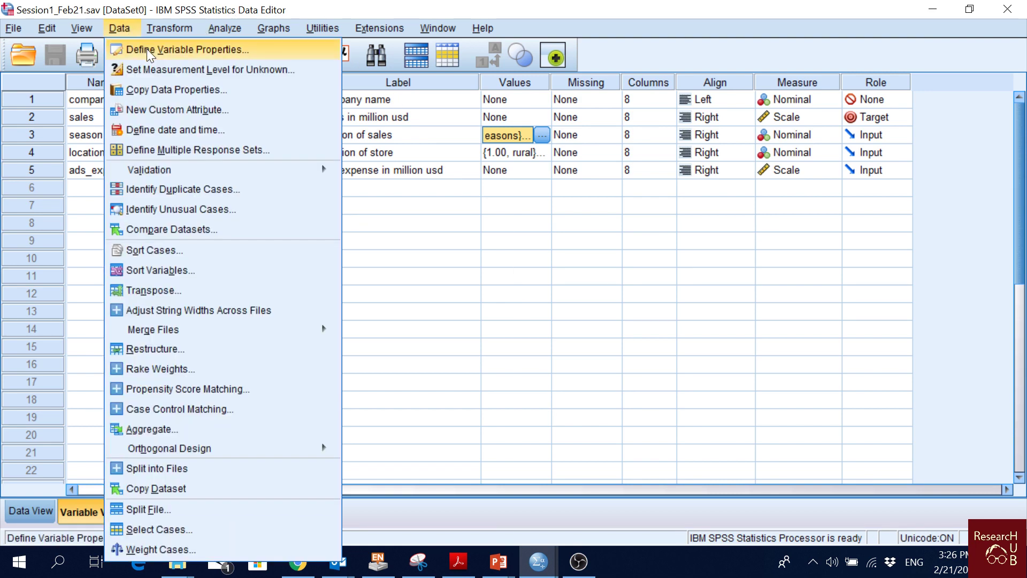
left_click(147, 49)
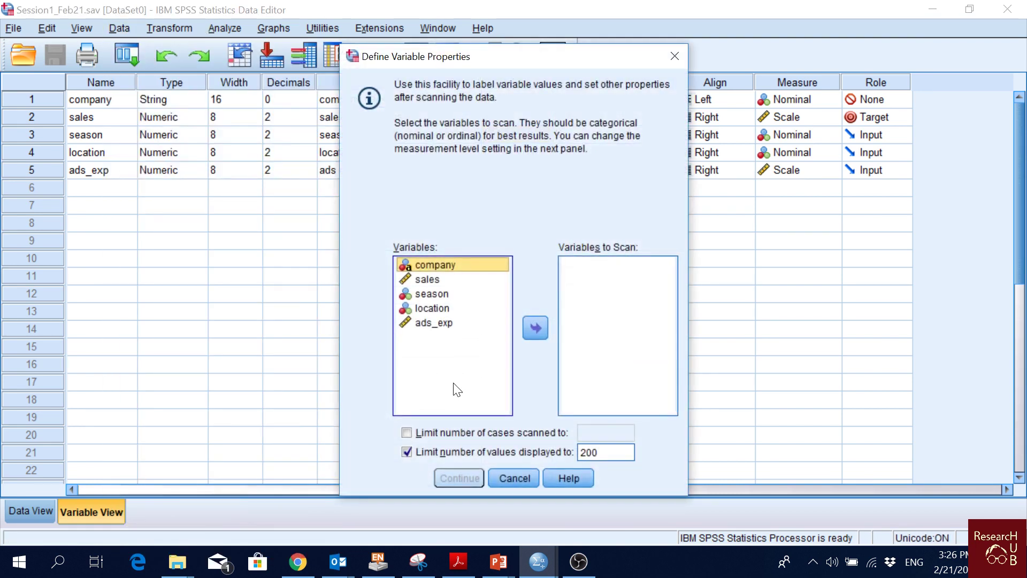
left_click(445, 328)
key("ctrl+a")
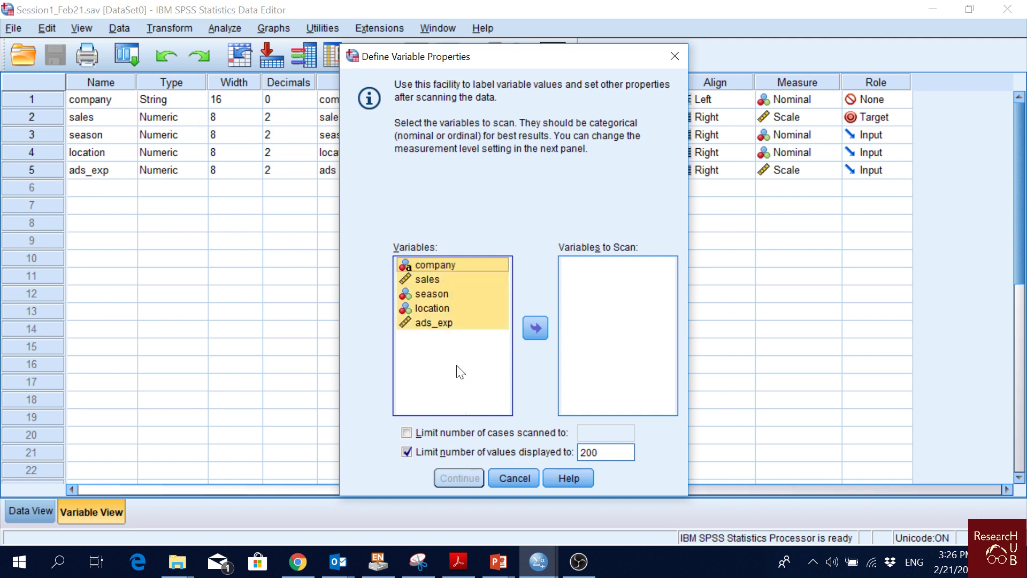
left_click(535, 328)
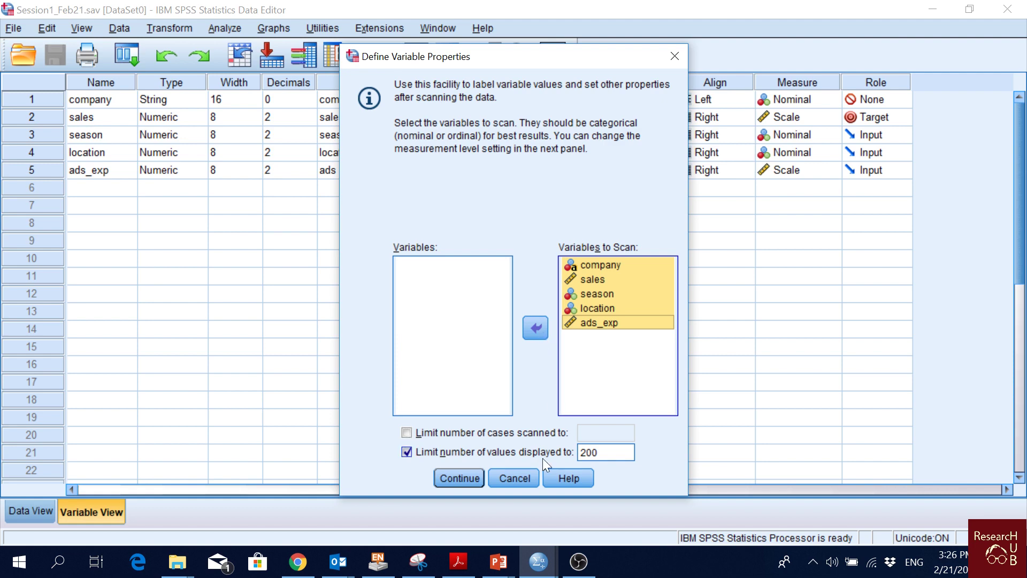
left_click(462, 485)
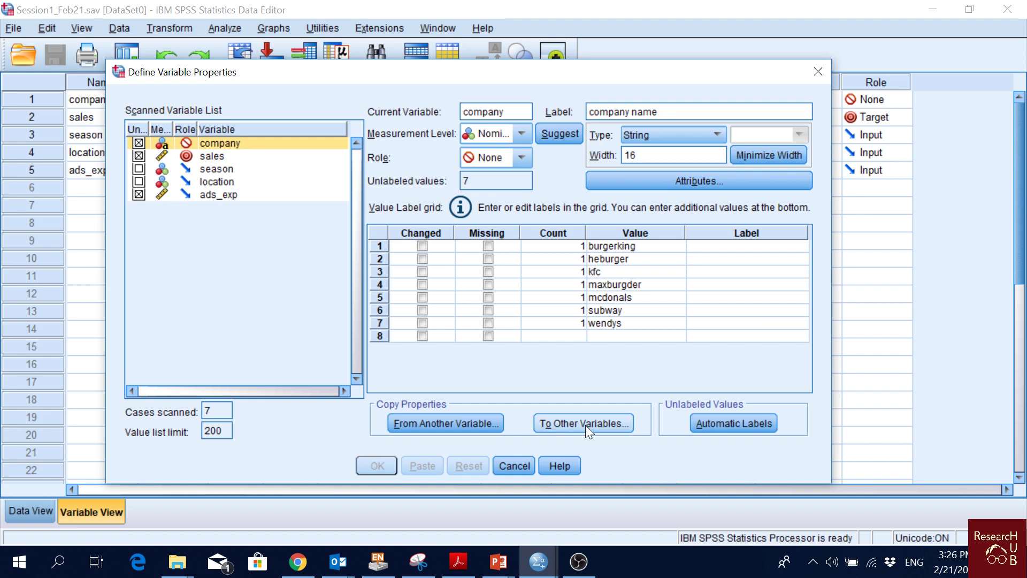
Widen the Unlabeled column of the scanned variable list and compare which variables have unlabeled values.
left_click(212, 148)
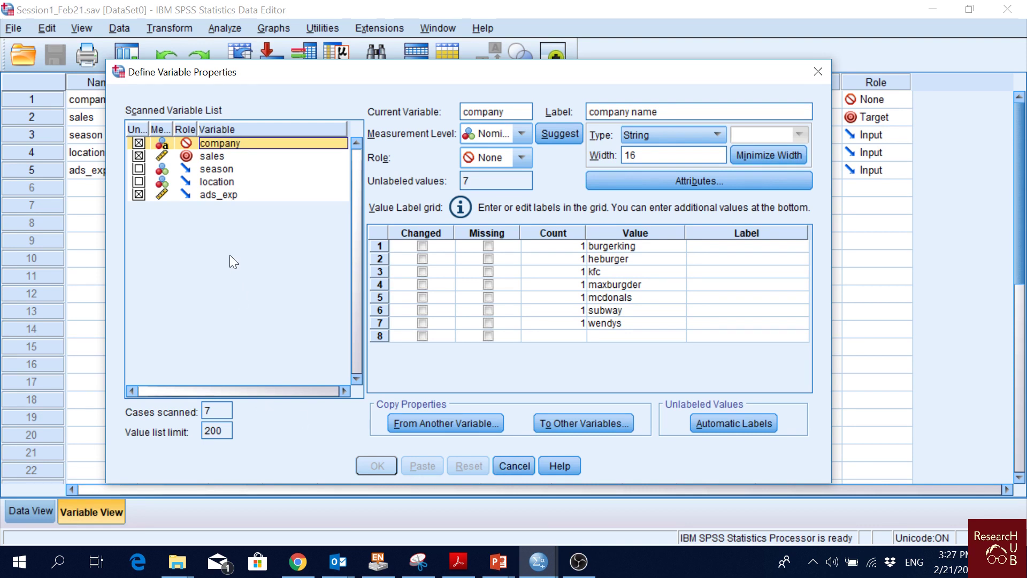
mouse_move(173, 133)
left_mouse_down()
mouse_move(203, 132)
mouse_move(171, 131)
mouse_move(185, 132)
left_mouse_up()
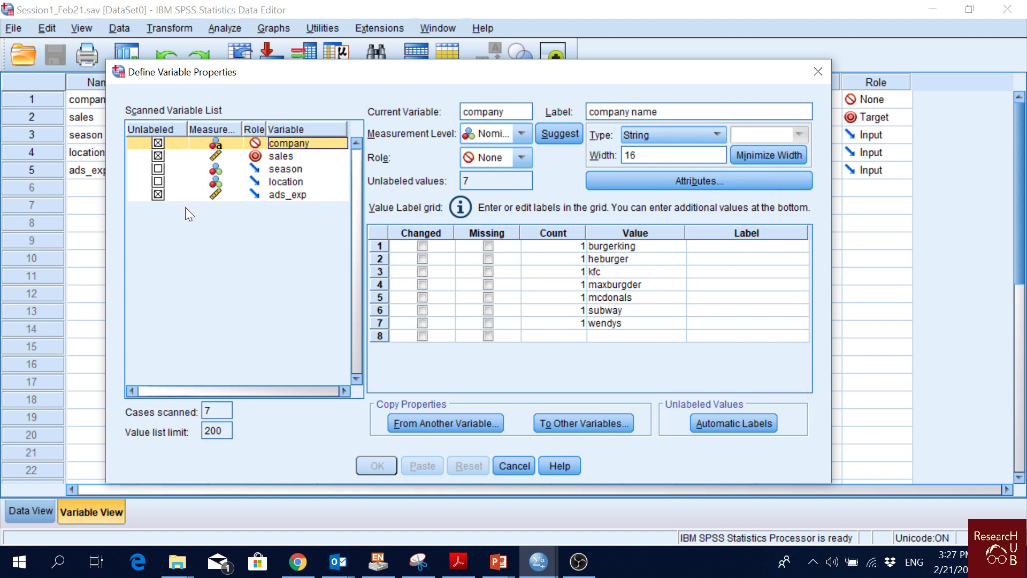
left_click(159, 170)
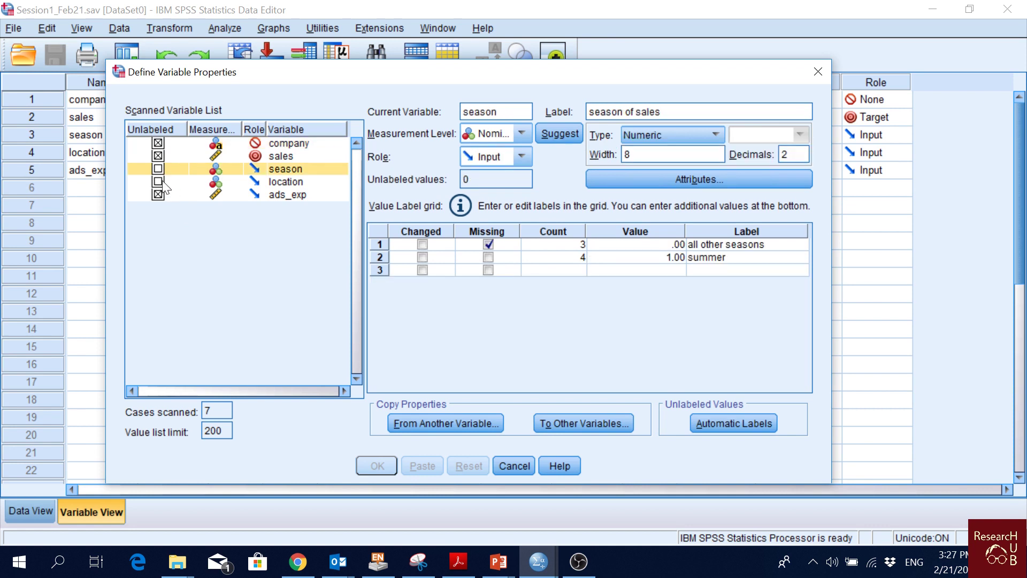
left_click(158, 182)
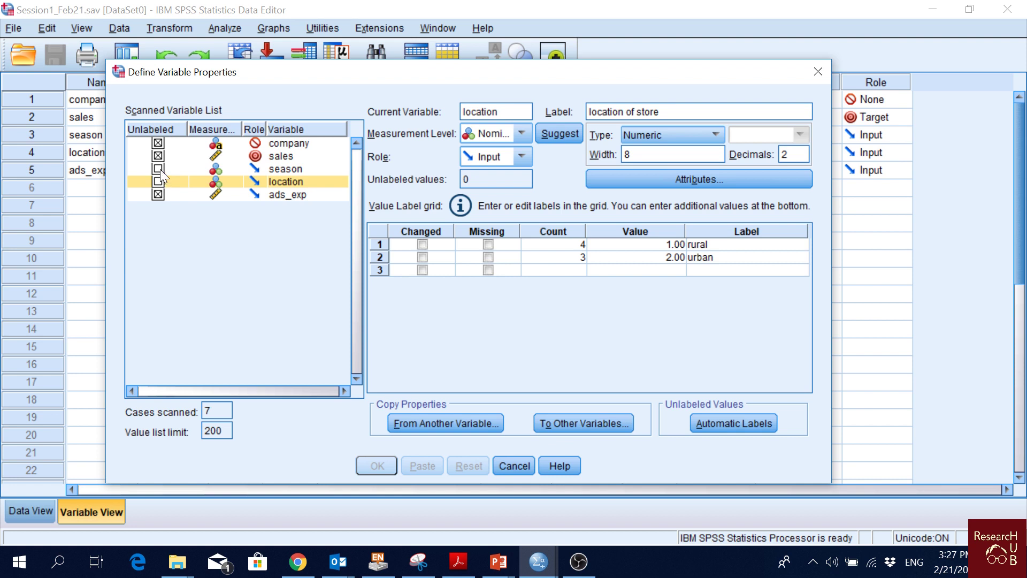
left_click(159, 169)
left_click(160, 182)
left_click(158, 141)
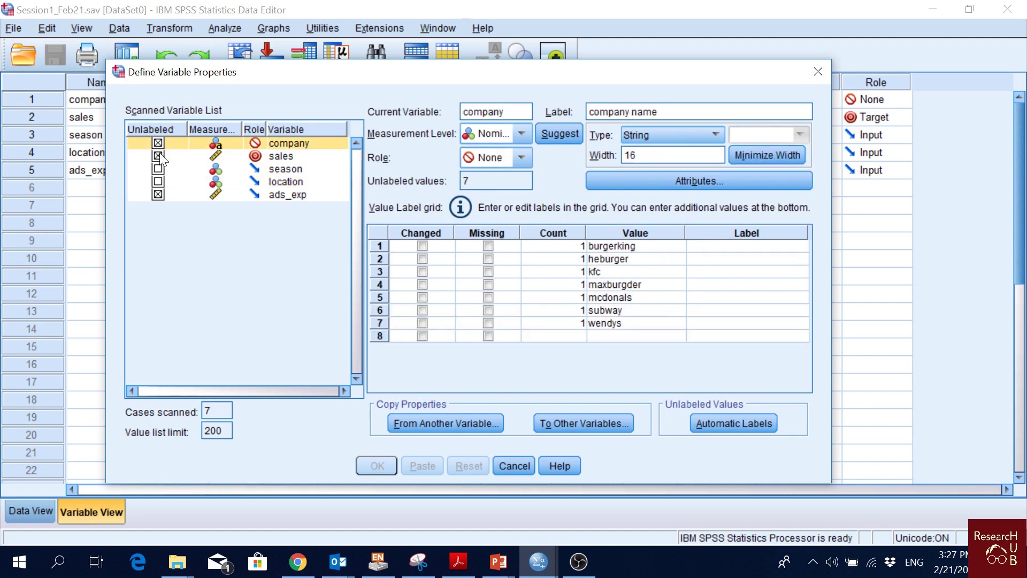
left_click(161, 155)
left_click(161, 142)
left_click_drag(240, 130, 216, 127)
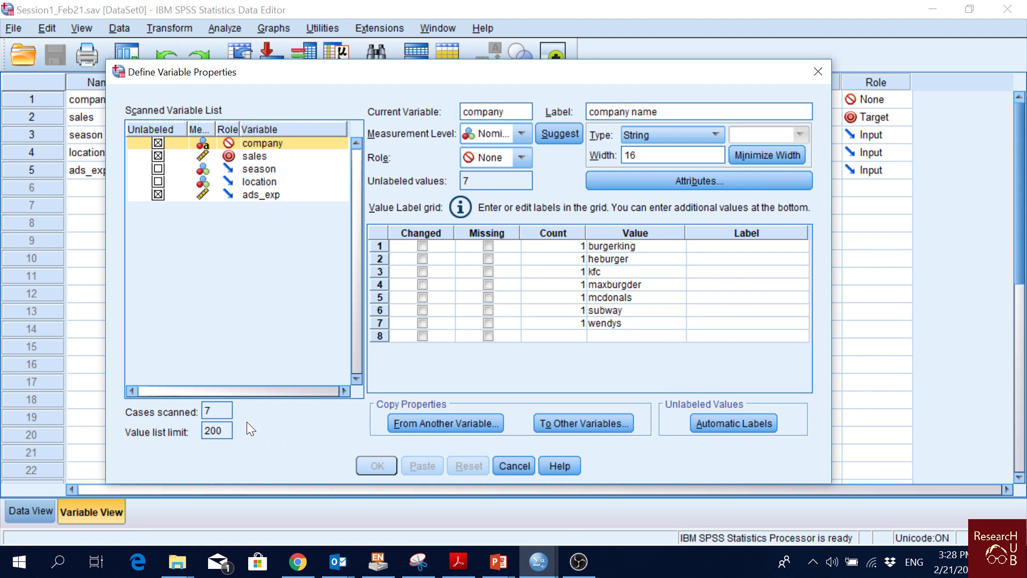
left_click(213, 412)
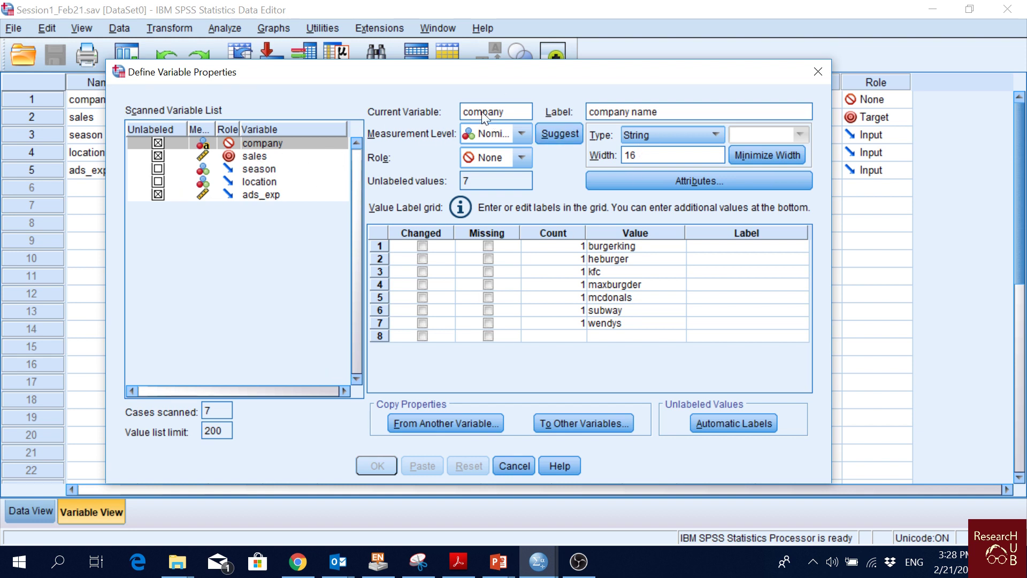
Go through the scanned variables one by one to review their labels, measurement levels, roles and value grids.
left_click(256, 157)
left_click(258, 170)
left_click(278, 183)
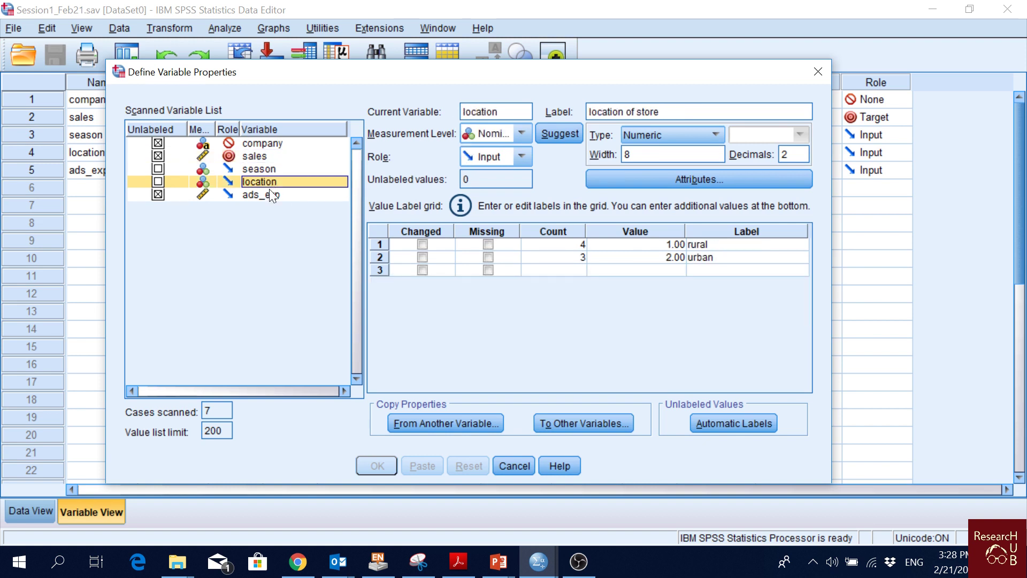
left_click(271, 195)
left_click(265, 143)
left_click(261, 157)
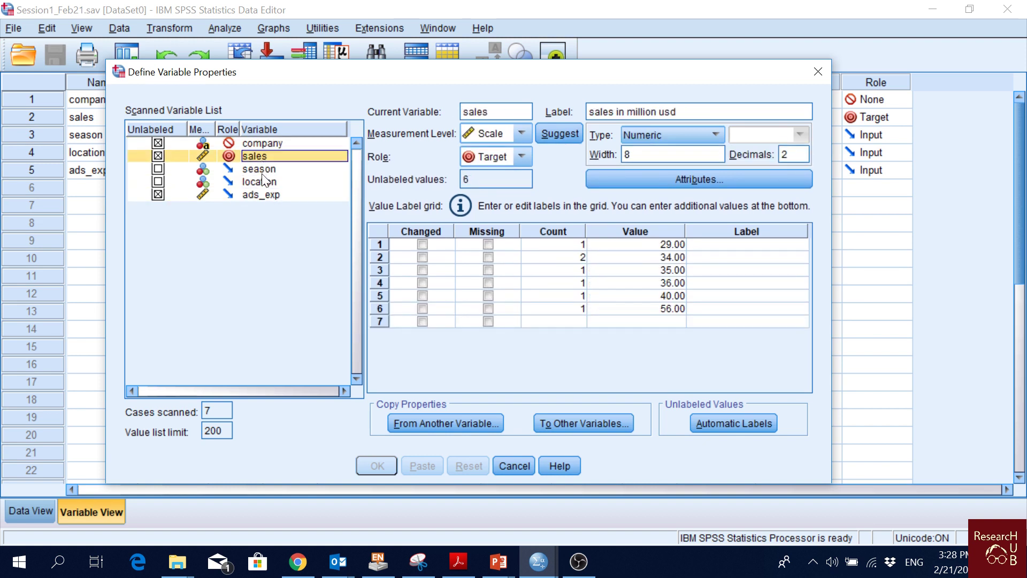
left_click(261, 170)
left_click(262, 182)
left_click(264, 196)
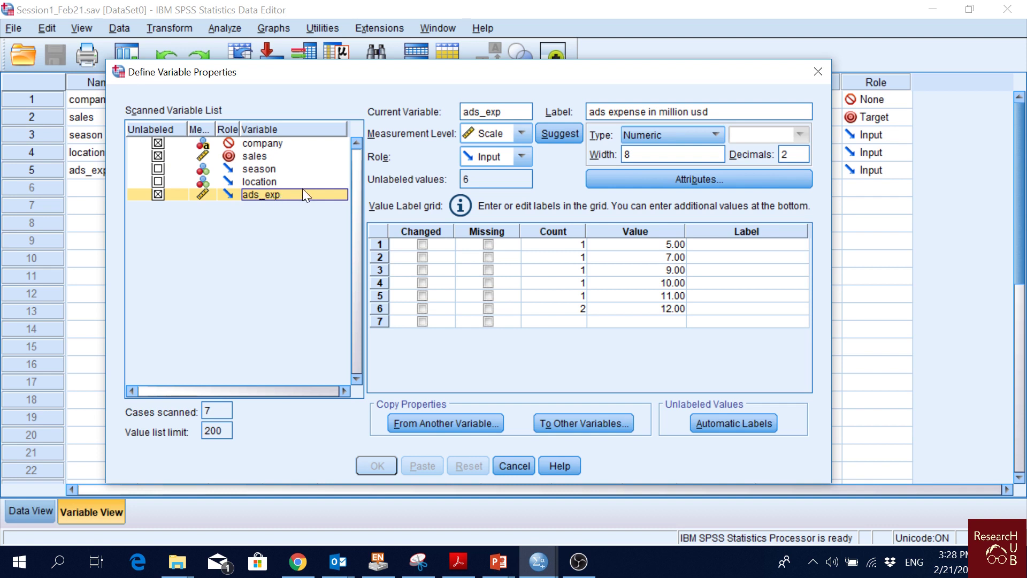
Inspect the measurement level and role options available for ads_exp, keeping the existing choices.
left_click(521, 134)
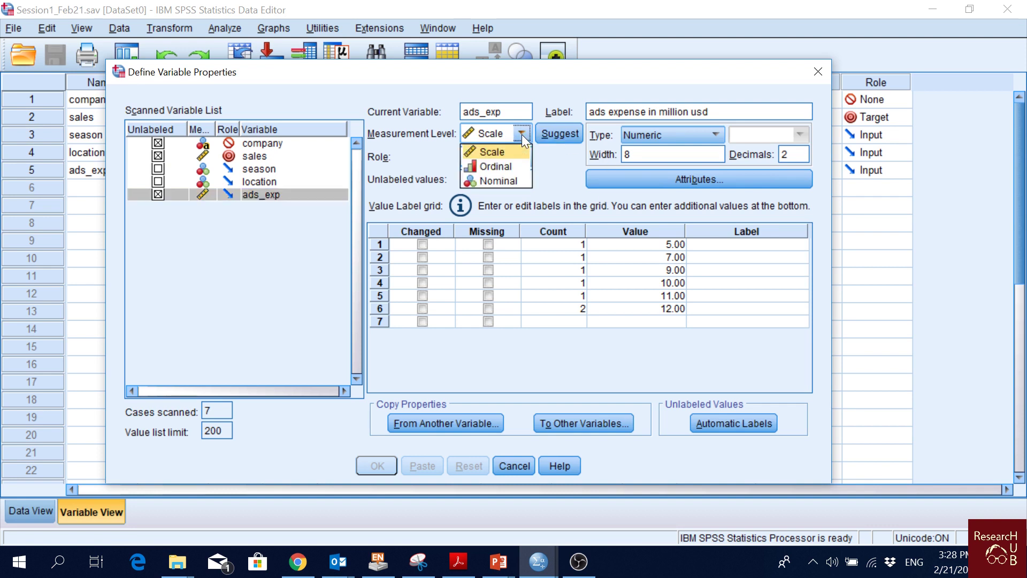
left_click(522, 134)
left_click(522, 160)
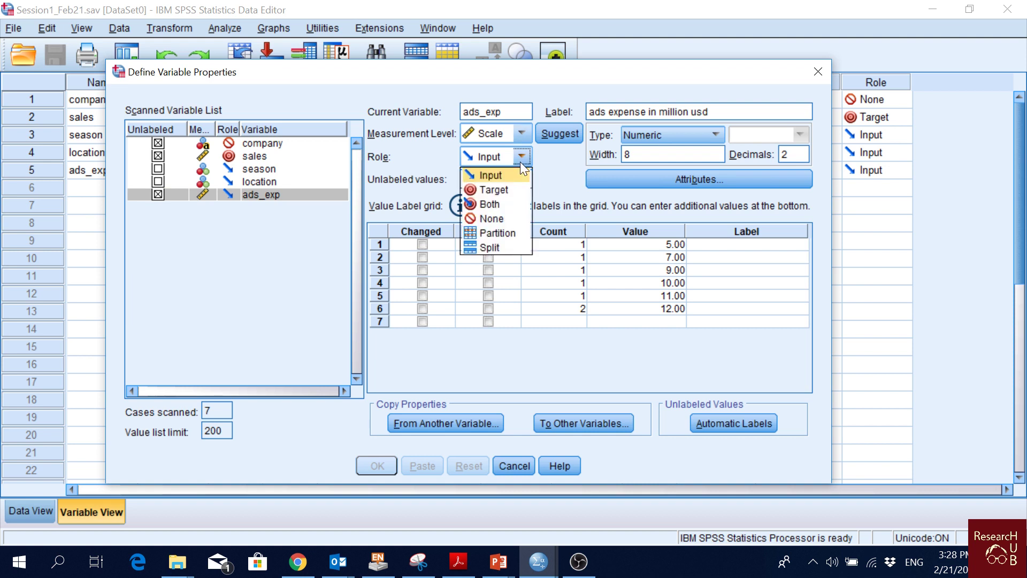
left_click(520, 160)
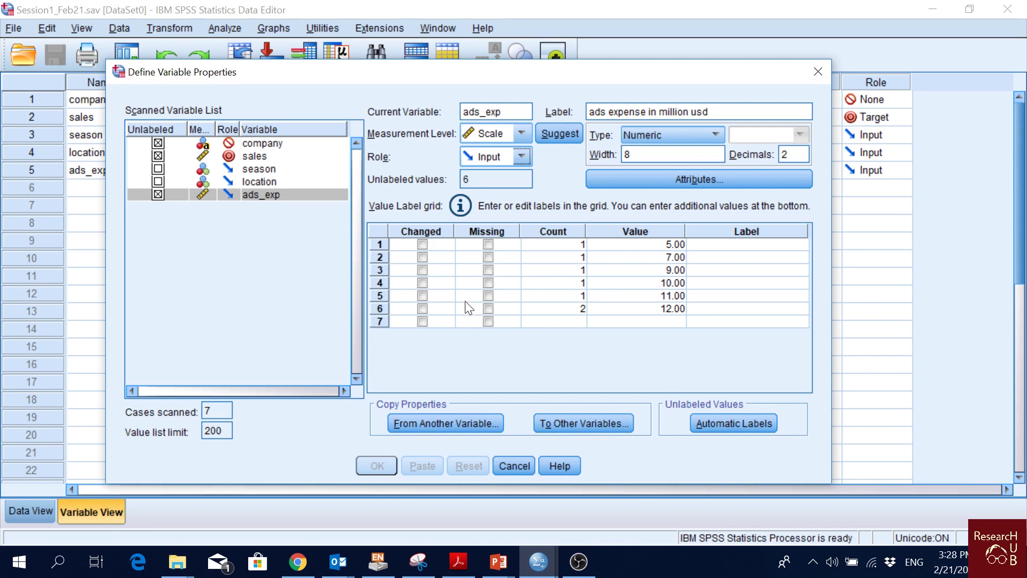
Try marking the value 5.00 of ads_exp as missing, and clear the mark again.
left_click(488, 244)
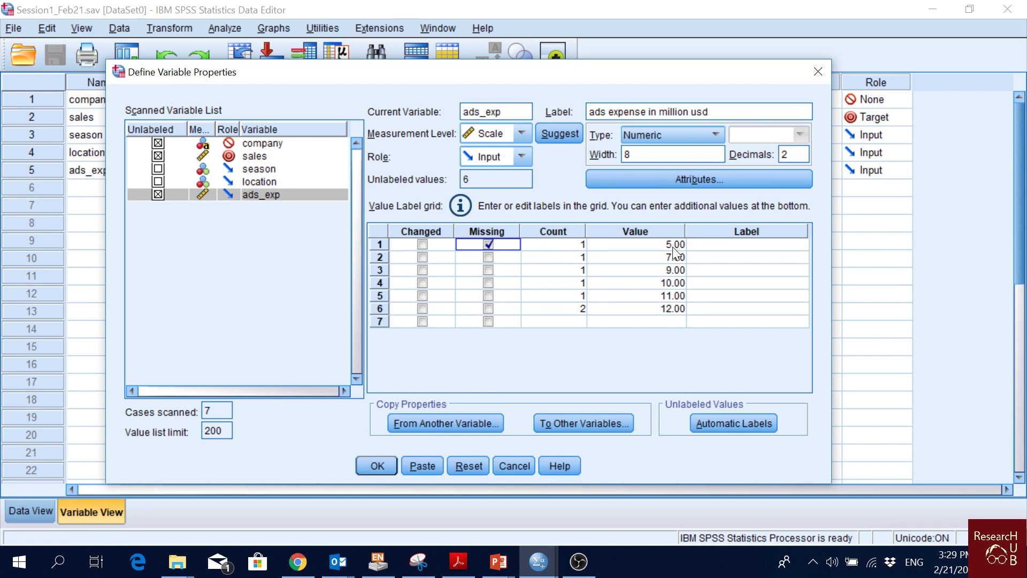
left_click(489, 244)
left_click(276, 194)
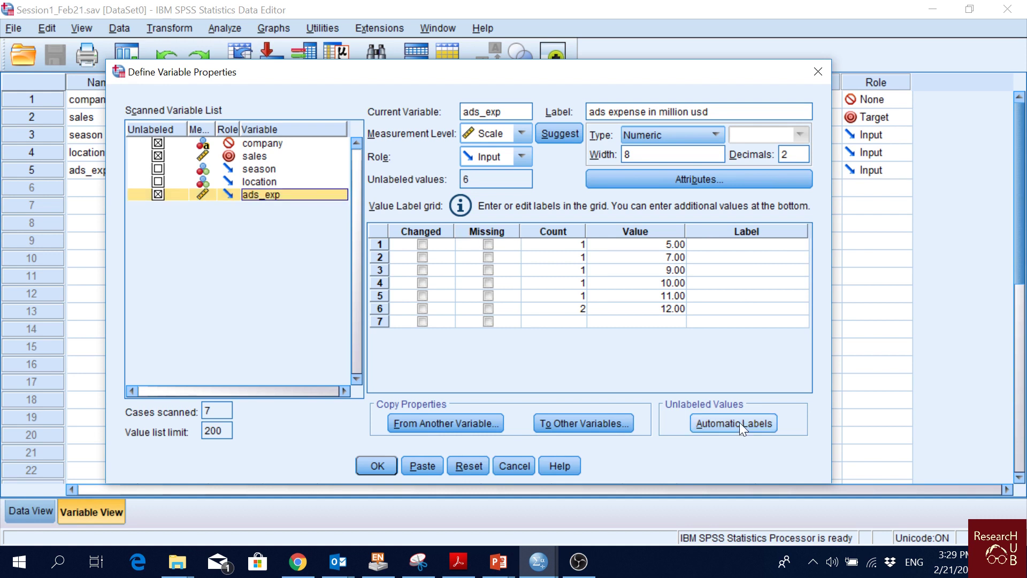
Generate automatic labels for the unlabeled ads_exp values, and discard the changes to all variables.
left_click(740, 422)
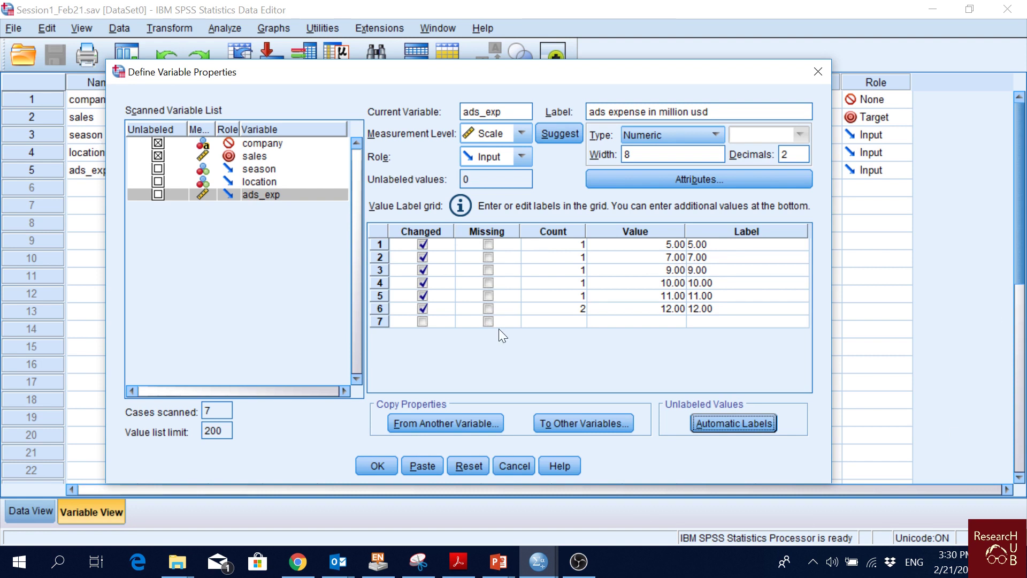
left_click(819, 72)
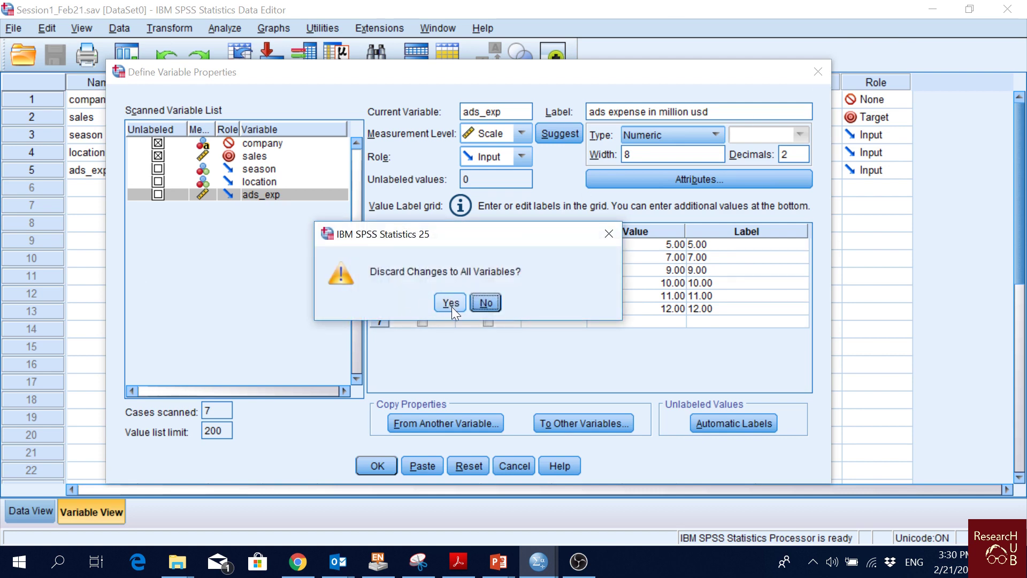
left_click(452, 303)
Survey the data transformation commands, including computing variables and recoding into the same or different variables.
left_click(168, 28)
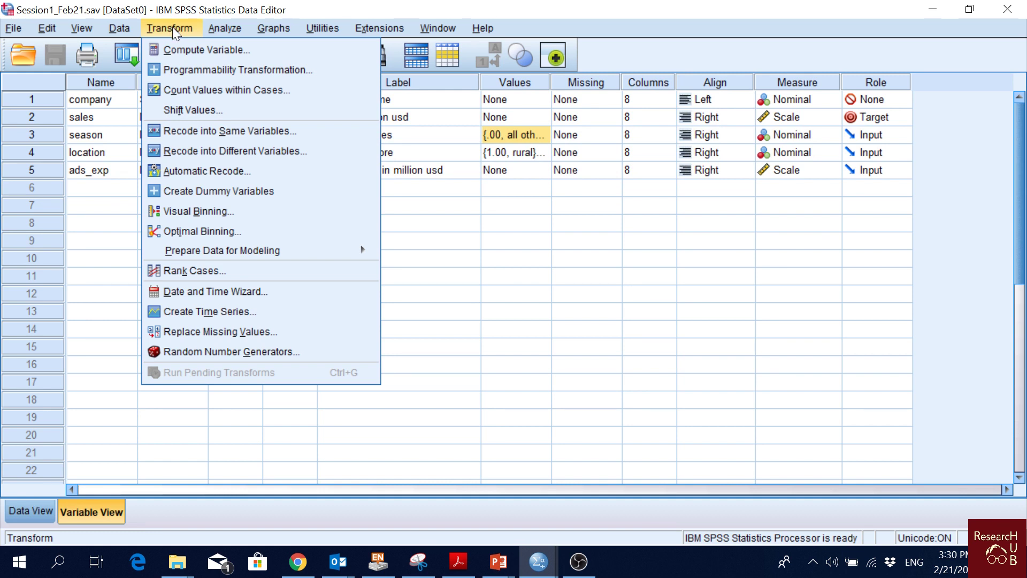
left_click(169, 25)
left_click(228, 31)
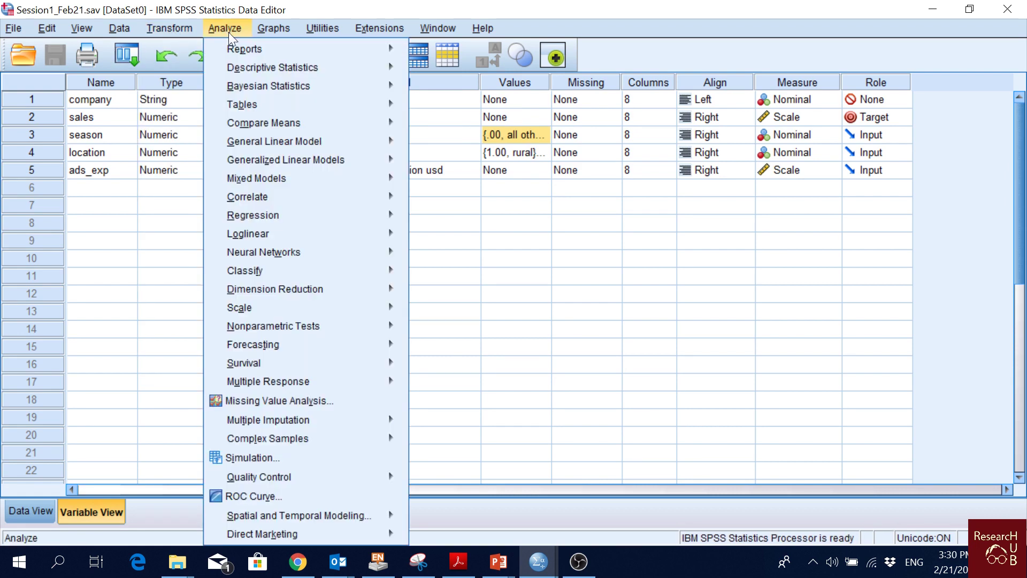
mouse_move(271, 28)
mouse_move(189, 26)
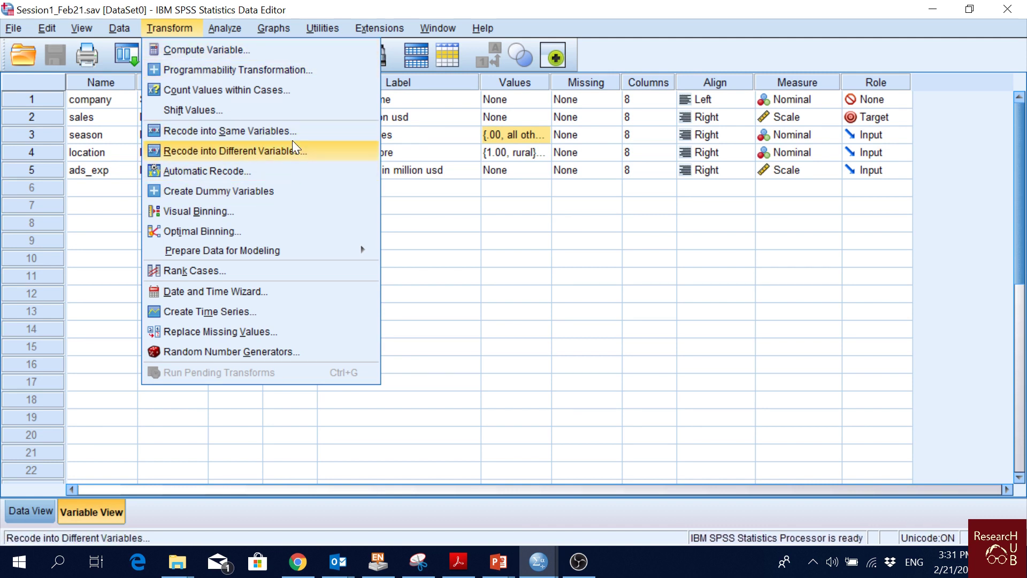
Survey the statistical analysis commands, including reports, descriptive and Bayesian statistics, mean comparison, correlation and regression.
mouse_move(224, 27)
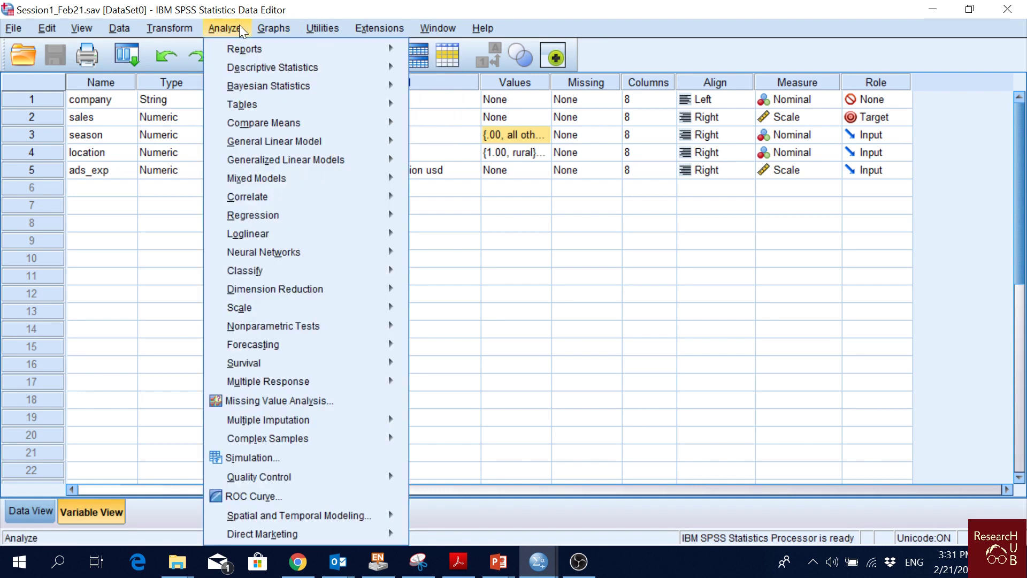
mouse_move(291, 54)
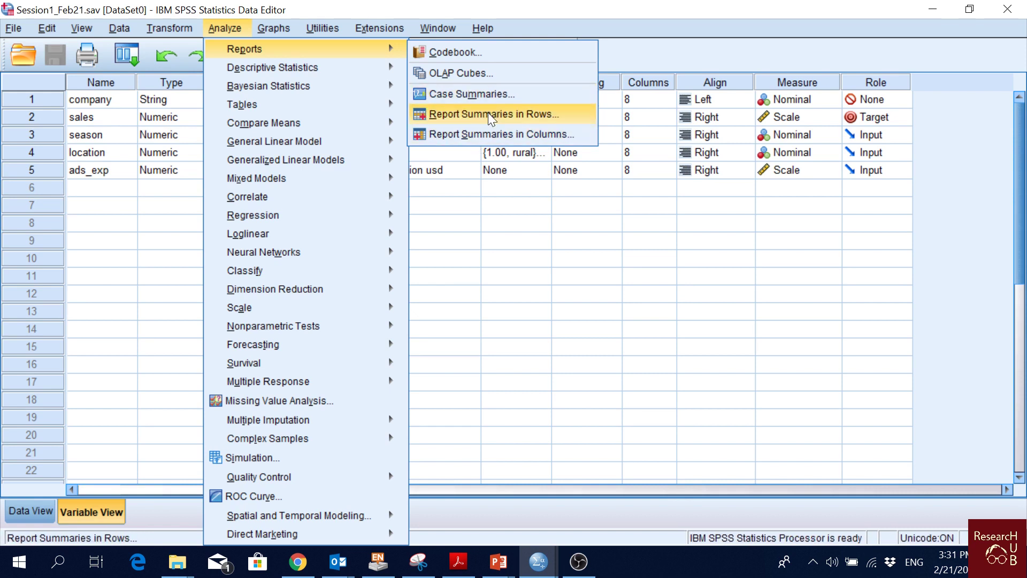
mouse_move(343, 66)
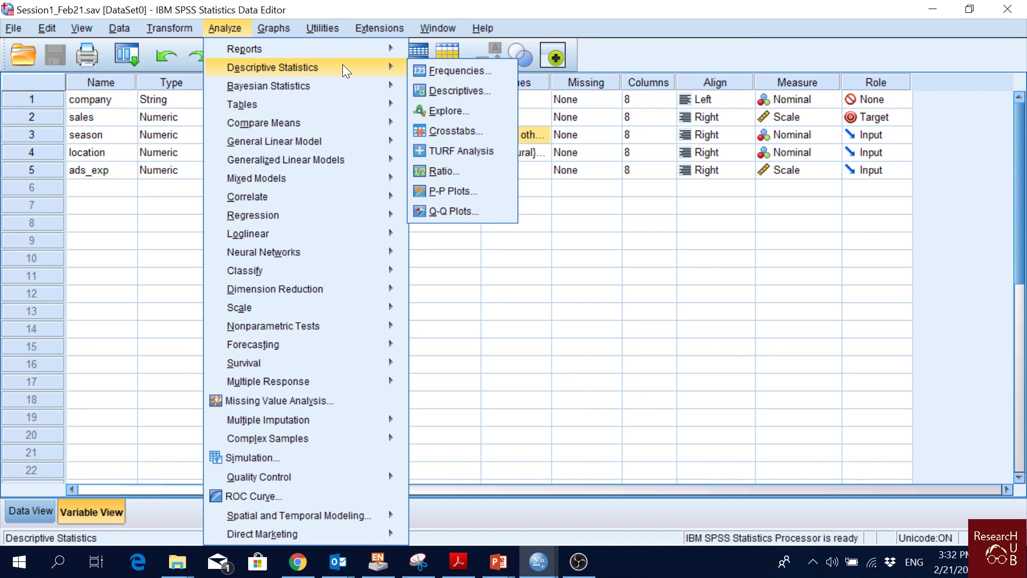
mouse_move(328, 90)
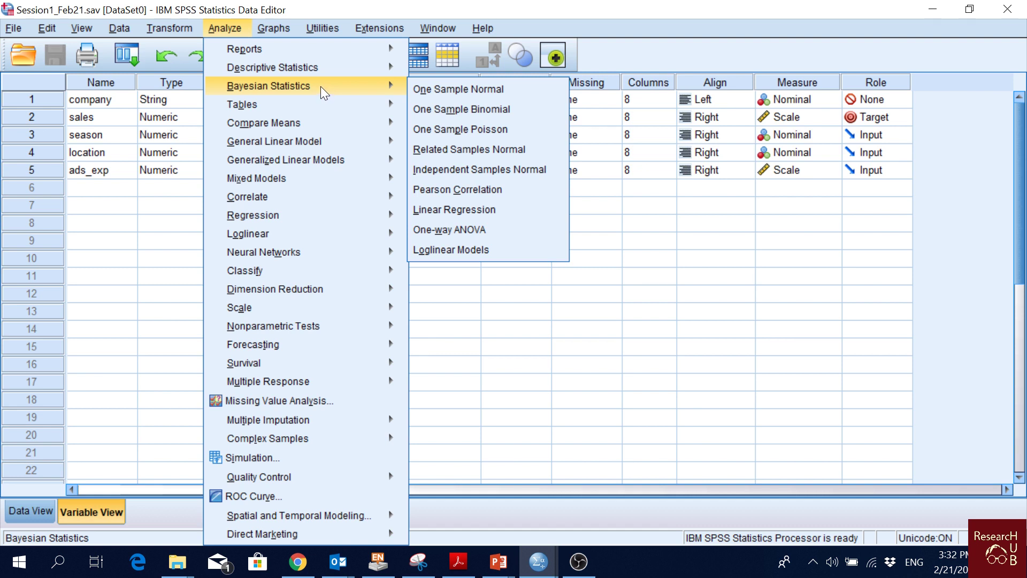
mouse_move(315, 110)
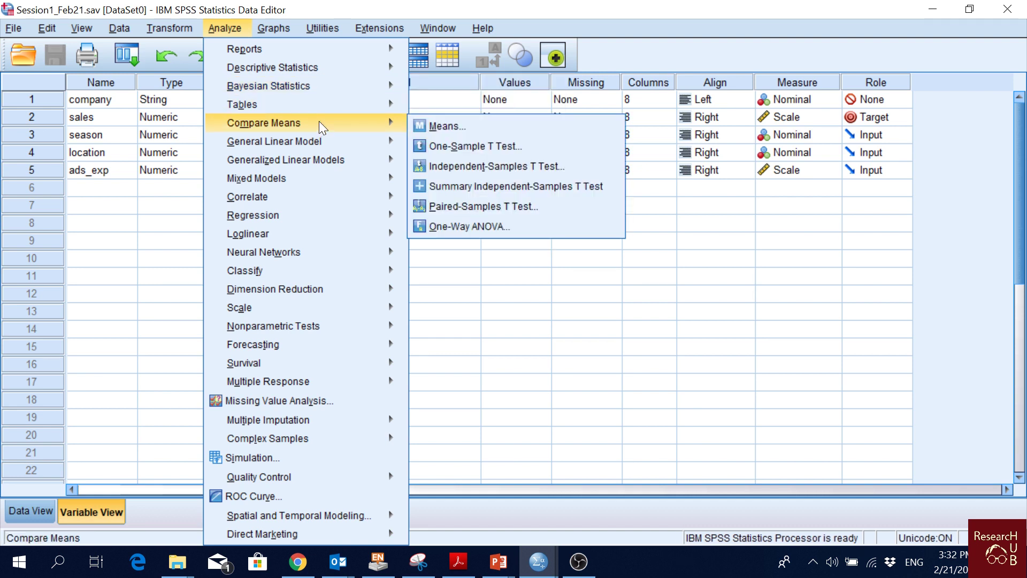
mouse_move(295, 203)
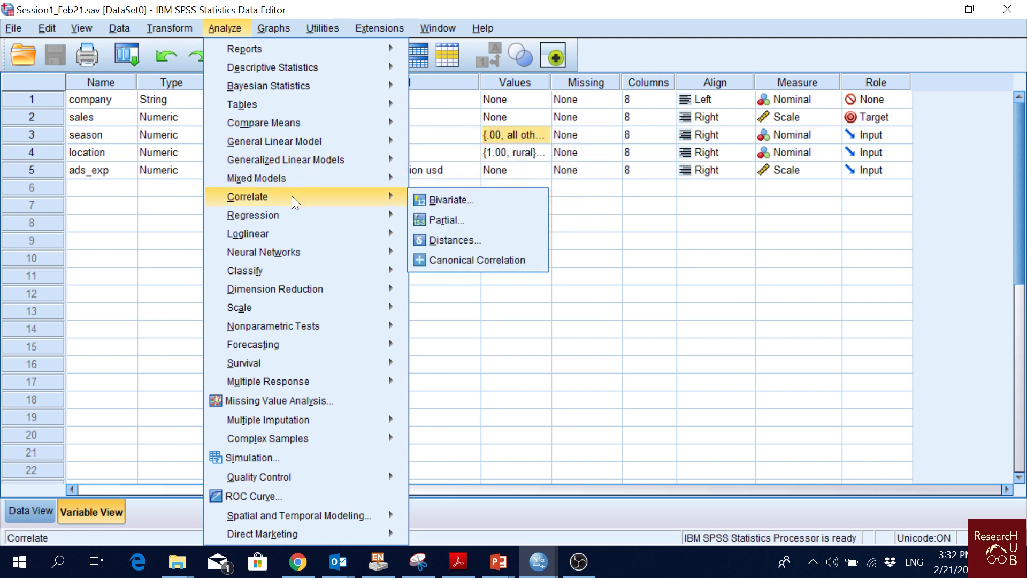
mouse_move(282, 222)
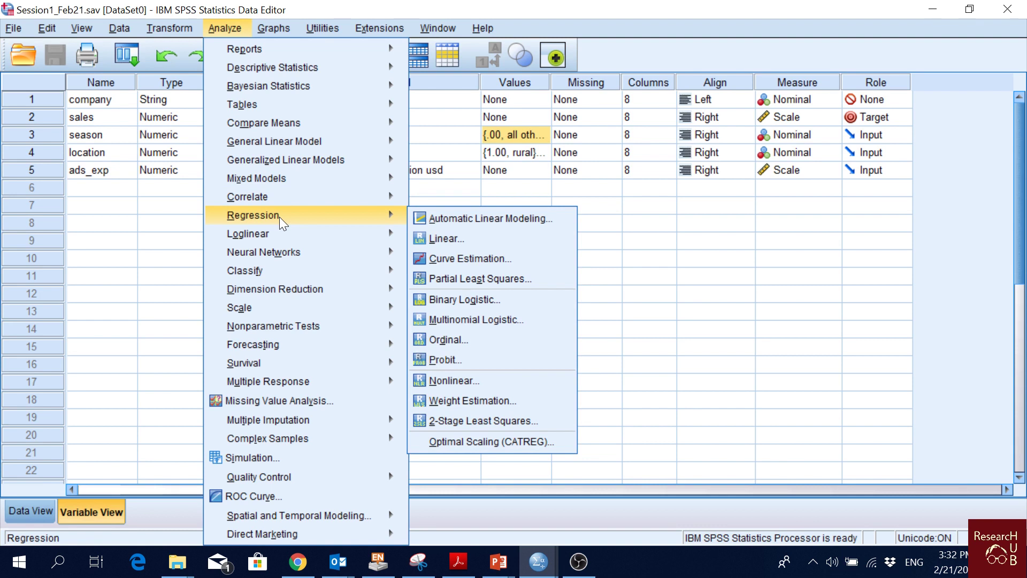
mouse_move(319, 330)
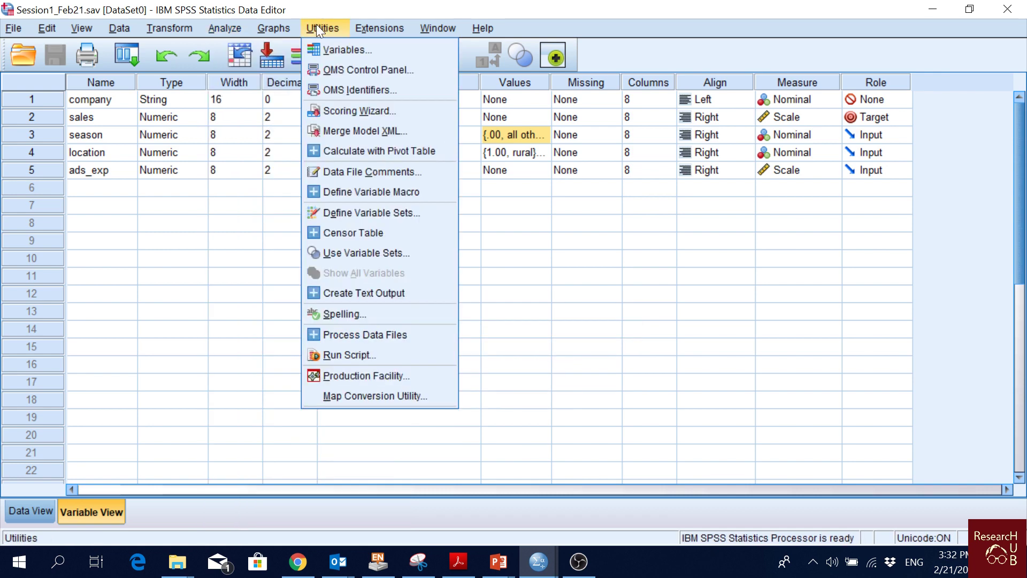
Survey the graph commands with their legacy chart types, and the utility, extension and window commands.
mouse_move(276, 29)
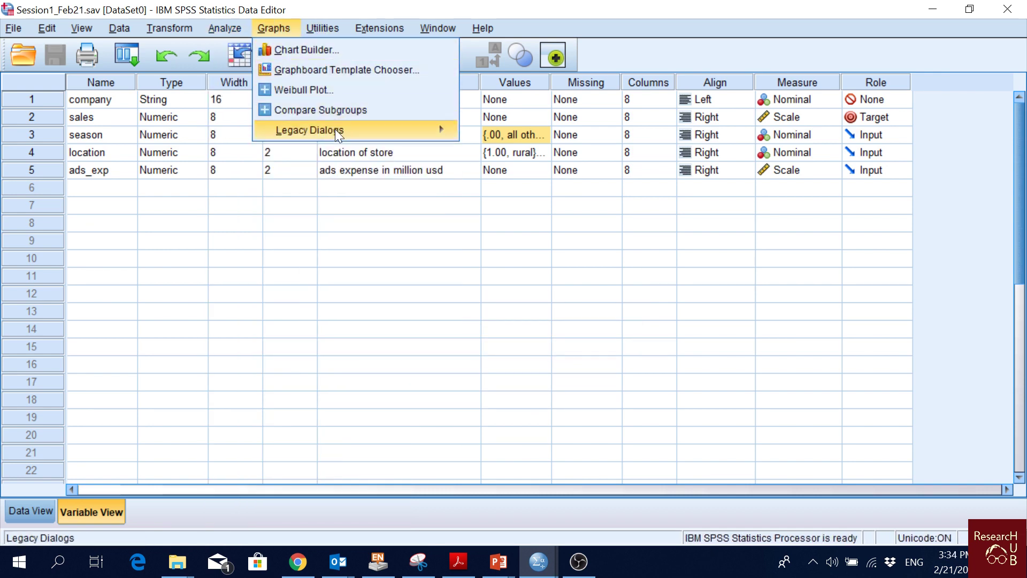
mouse_move(339, 129)
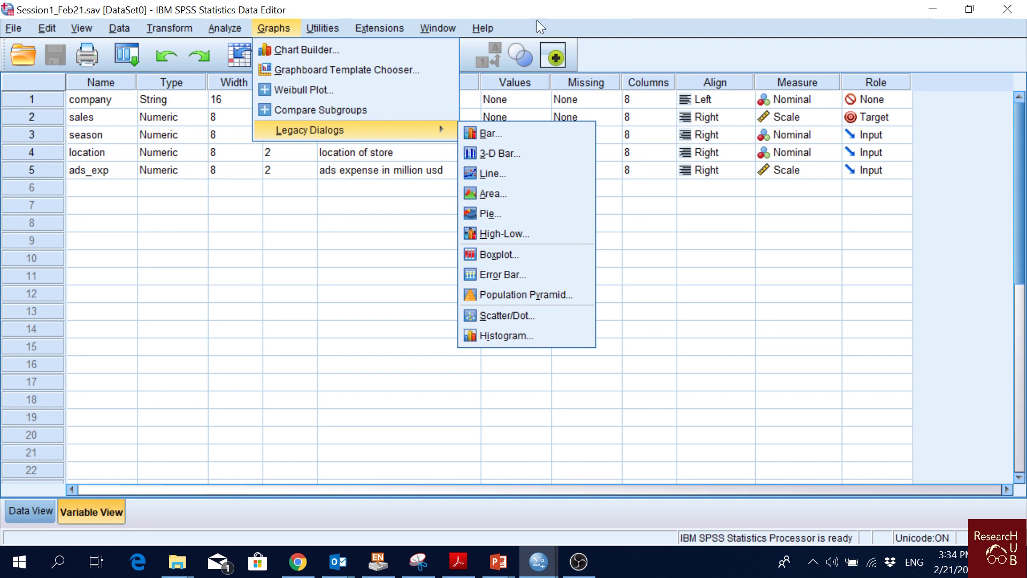
mouse_move(321, 30)
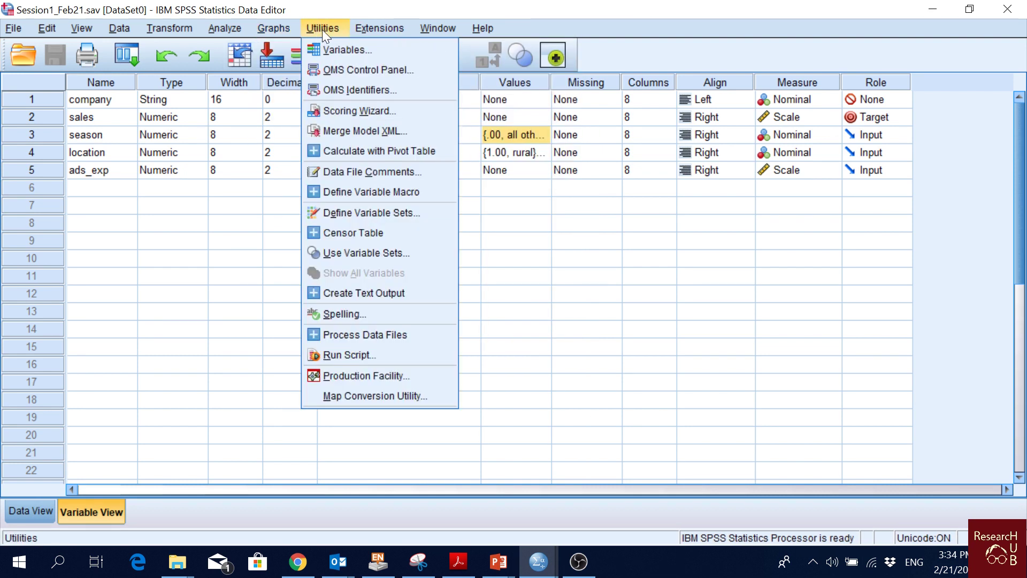
mouse_move(366, 26)
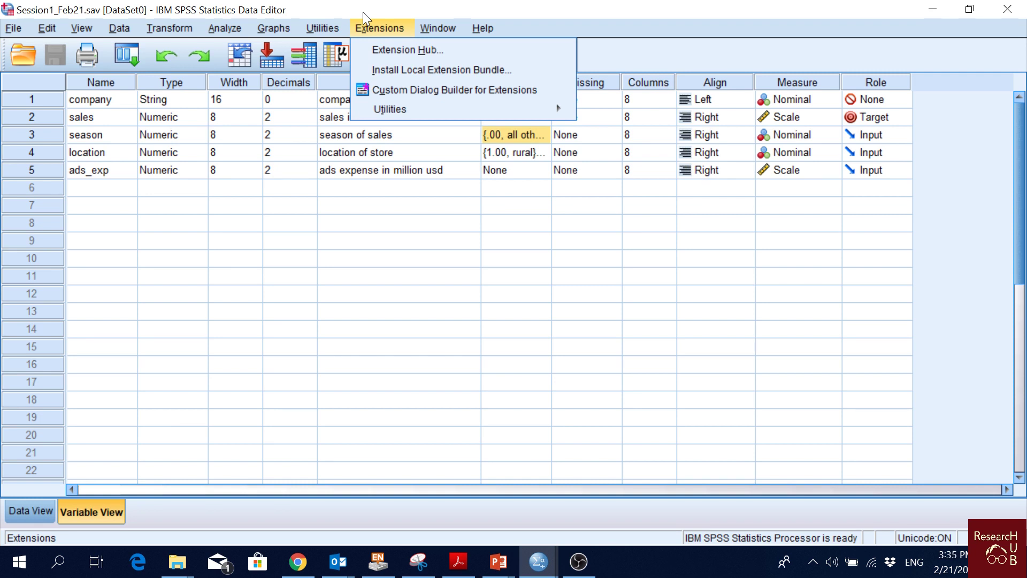
mouse_move(422, 23)
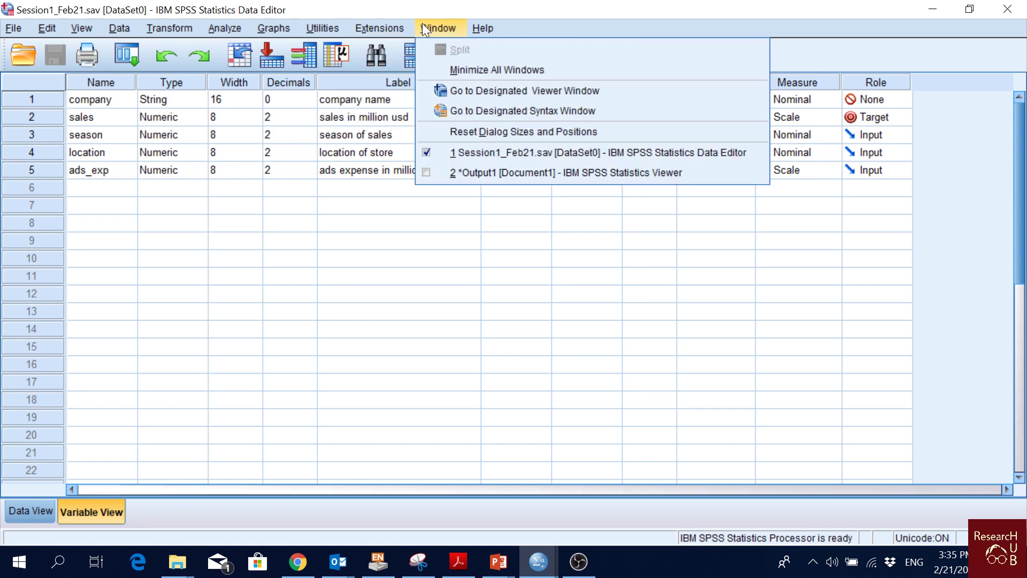
key("Right")
key("Left")
key("Left")
key("Left")
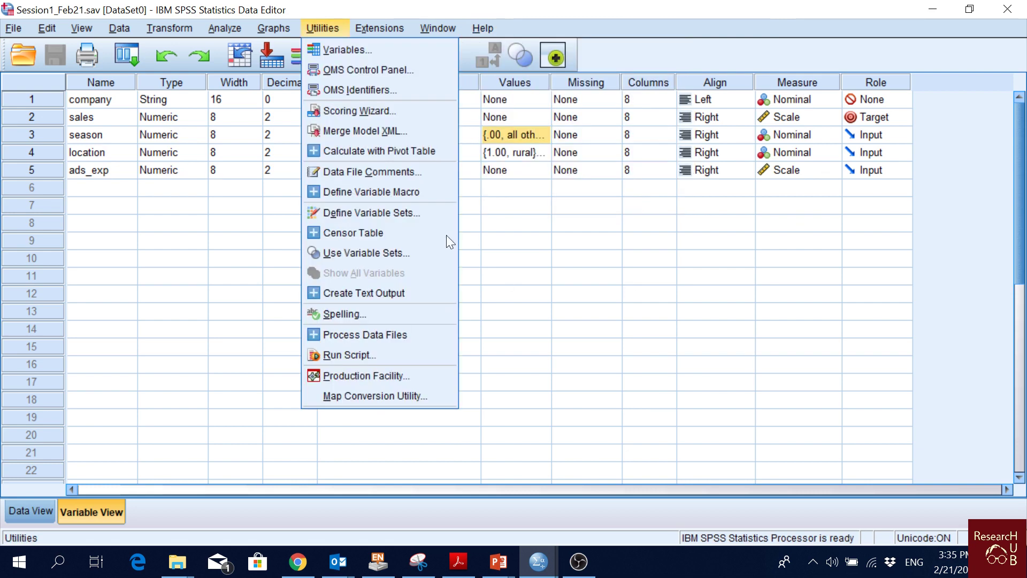
Open the online SPSS Statistics documentation in PDF format and go to its English section.
mouse_move(454, 27)
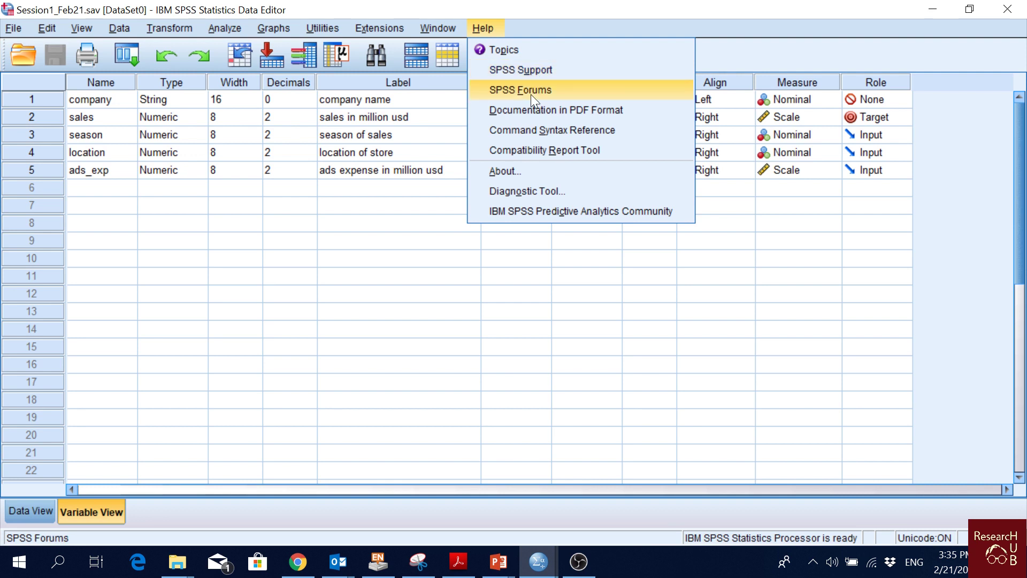
left_click(593, 112)
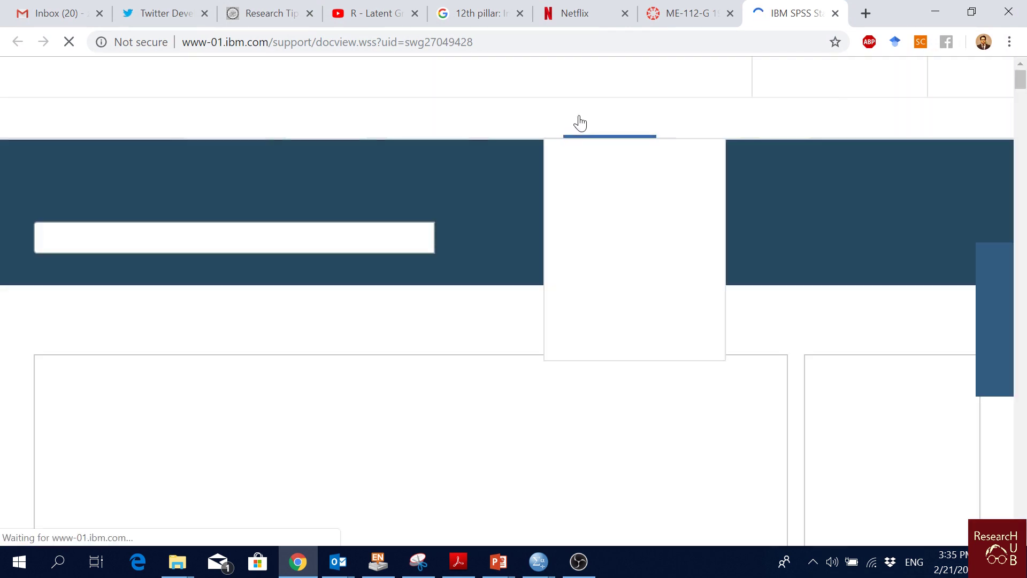
scroll(878, 247, "down", 3)
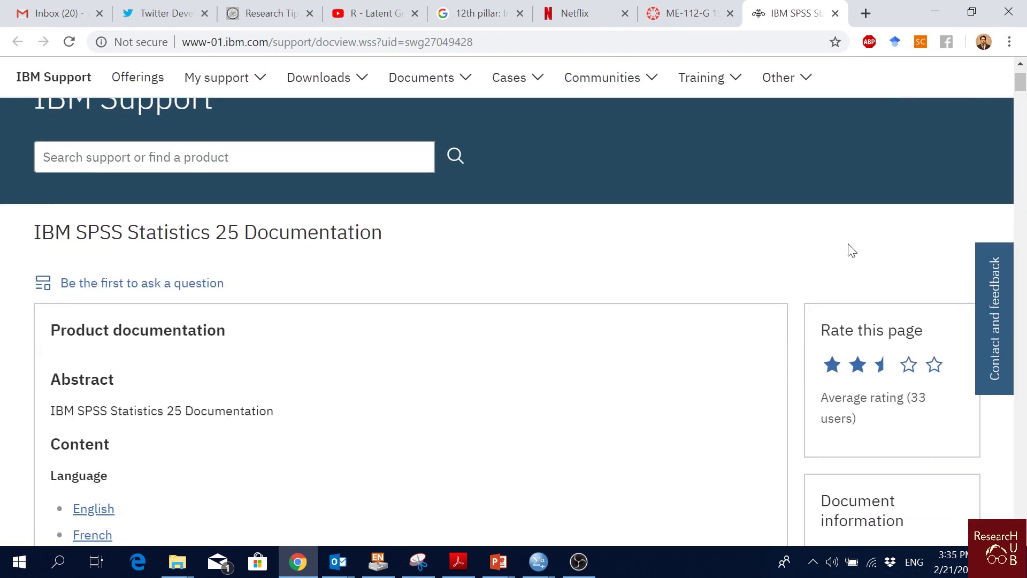
scroll(567, 299, "down", 1)
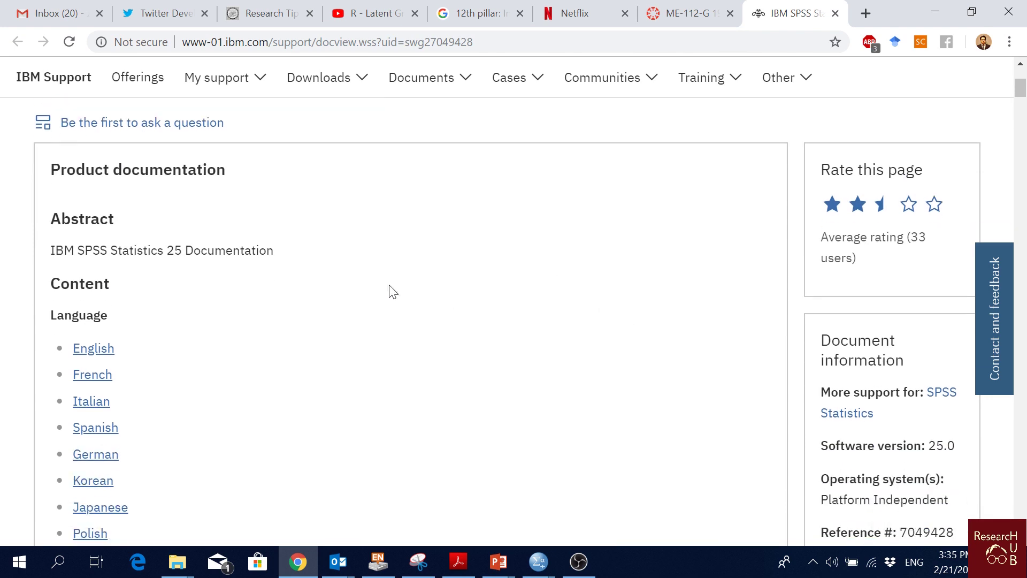
scroll(503, 244, "down", 3)
scroll(503, 243, "up", 4)
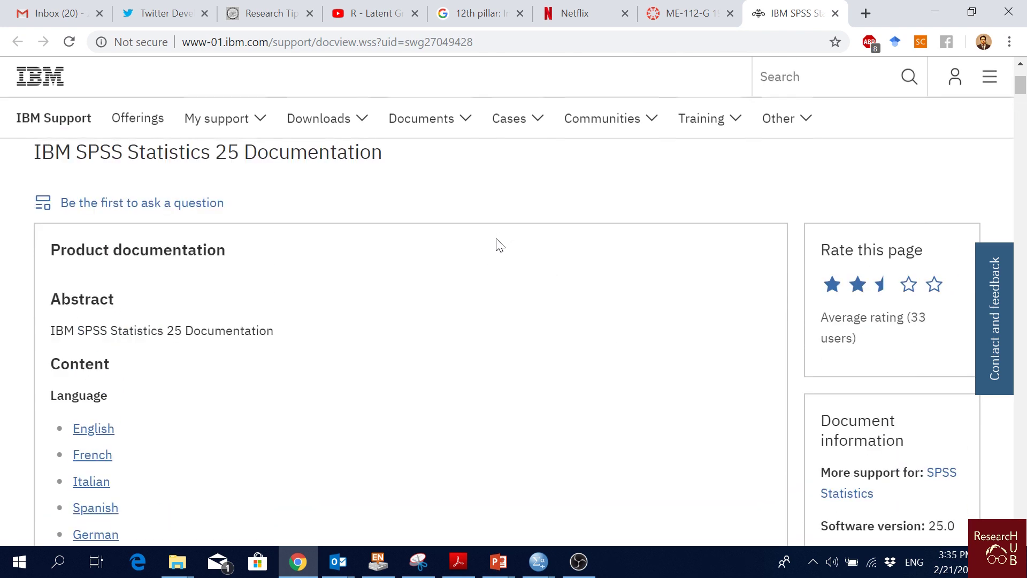
scroll(500, 246, "down", 3)
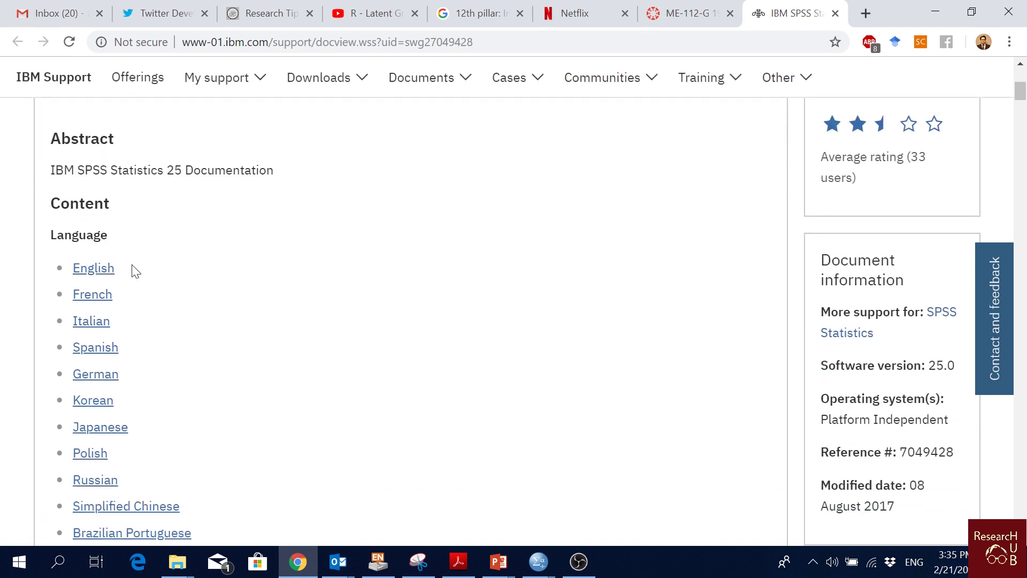
left_click(81, 273)
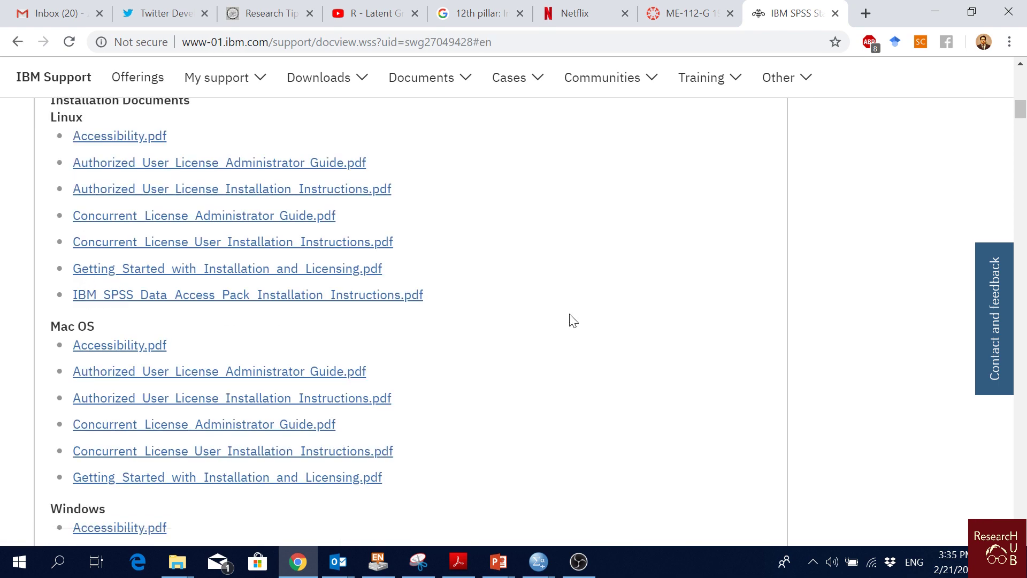
Look through the English installation documents for each operating system and the list of SPSS manuals.
scroll(587, 280, "up", 4)
scroll(586, 280, "up", 4)
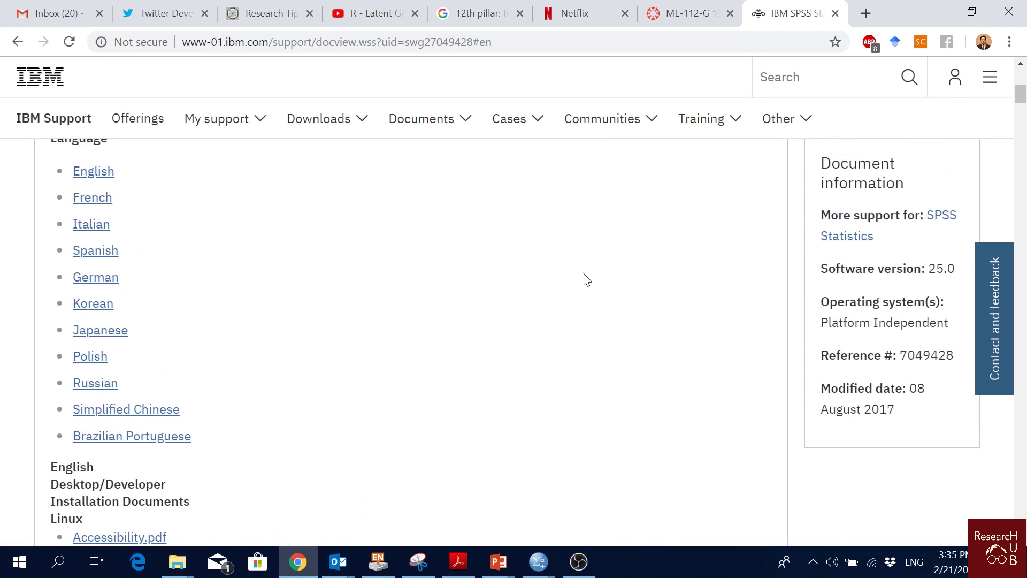
scroll(583, 283, "down", 10)
scroll(580, 287, "down", 4)
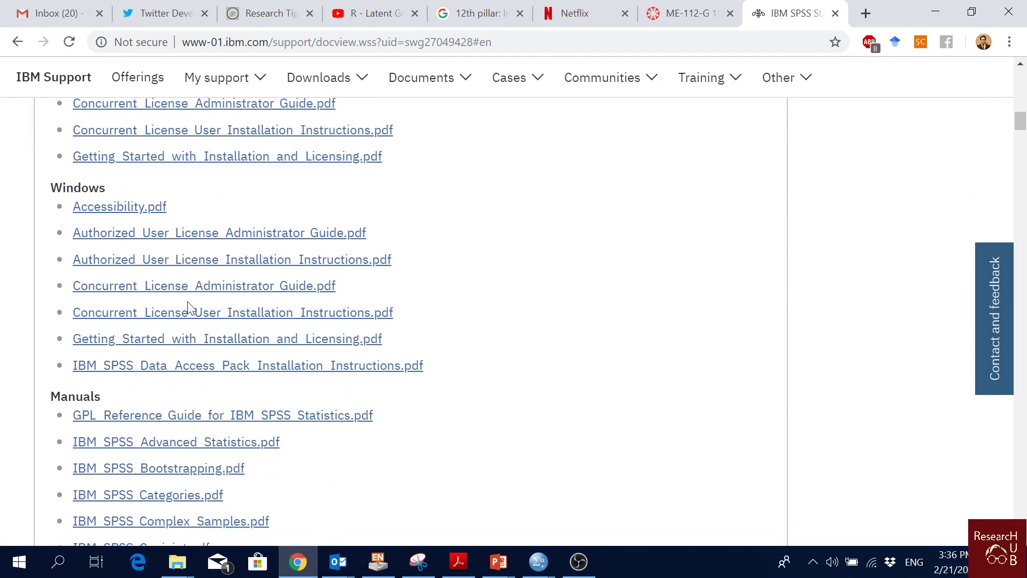
scroll(187, 275, "up", 3)
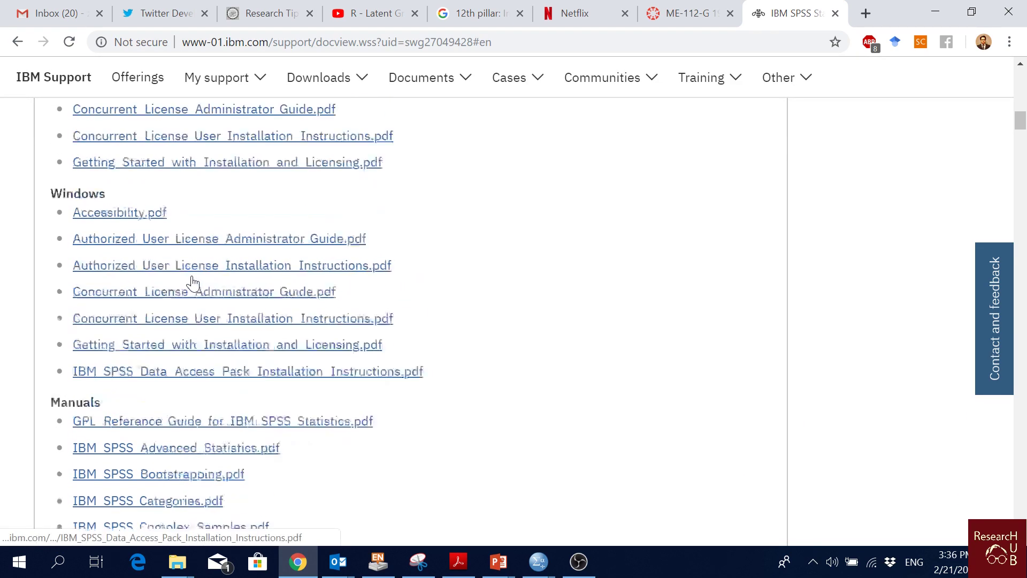
scroll(374, 305, "down", 8)
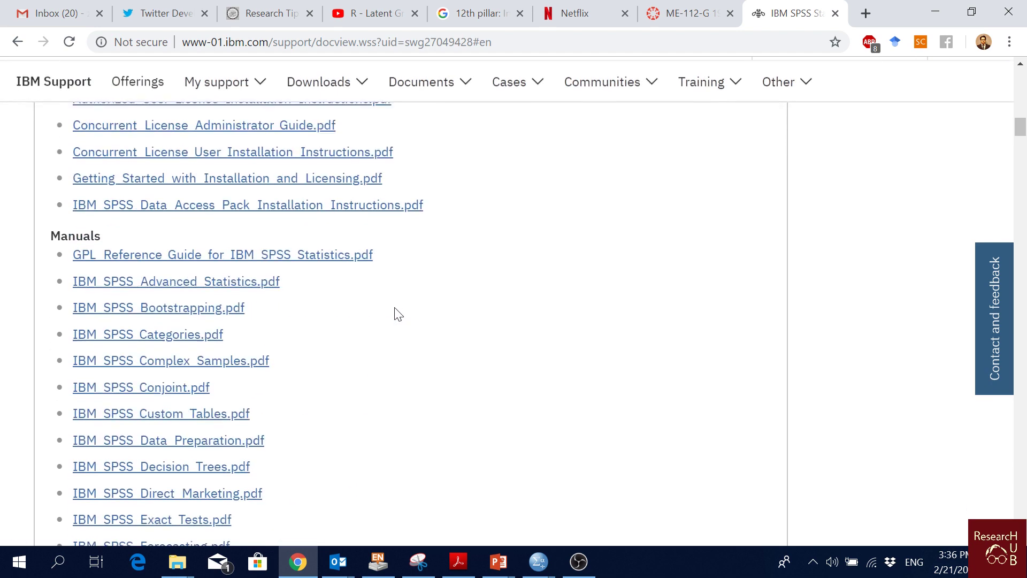
scroll(383, 303, "up", 2)
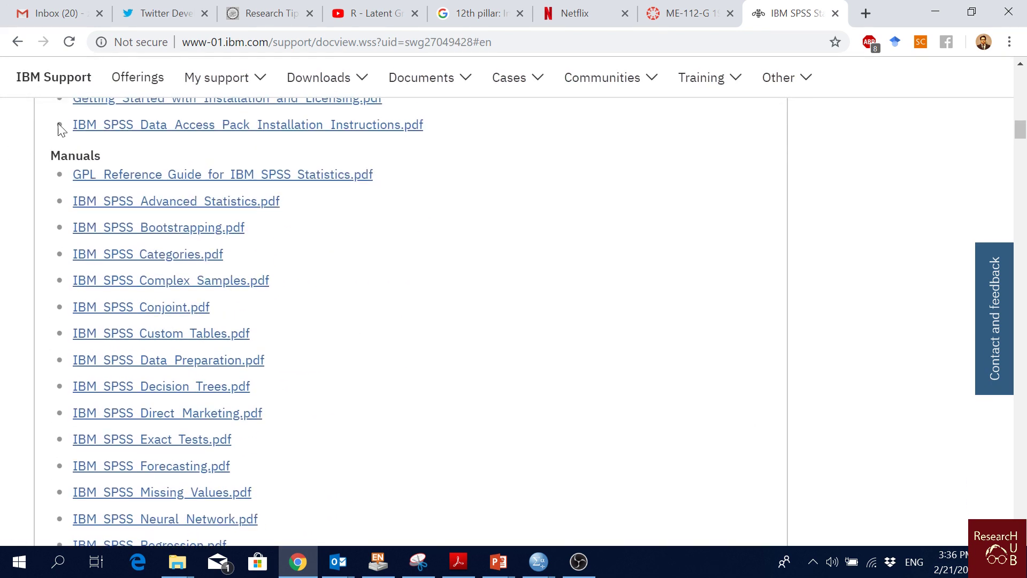
left_click_drag(101, 155, 50, 156)
scroll(393, 278, "down", 3)
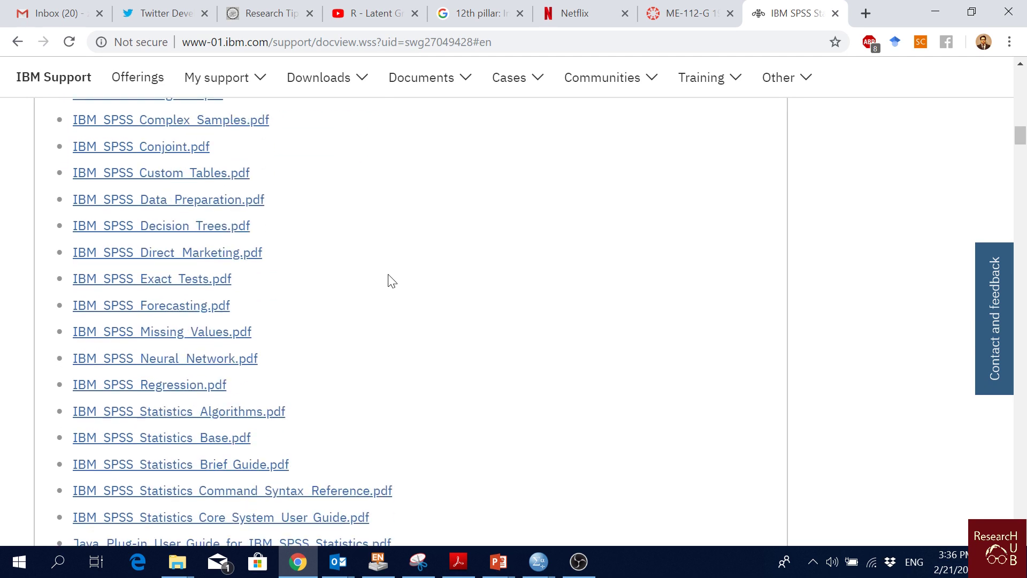
scroll(391, 280, "down", 2)
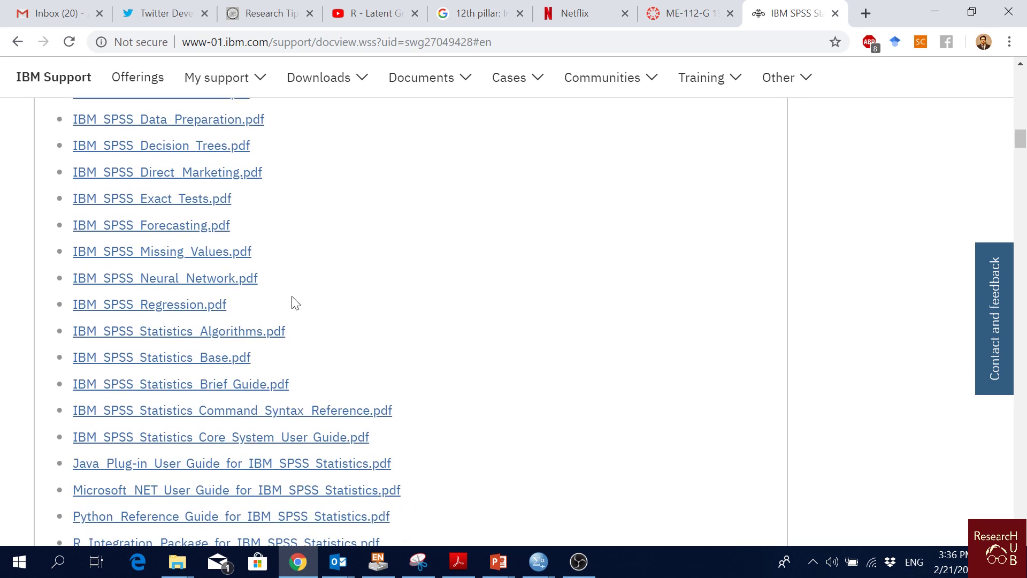
Download the IBM_SPSS_Regression.pdf manual and open it from the Downloads folder in Acrobat Reader.
right_click(150, 311)
left_click(177, 320)
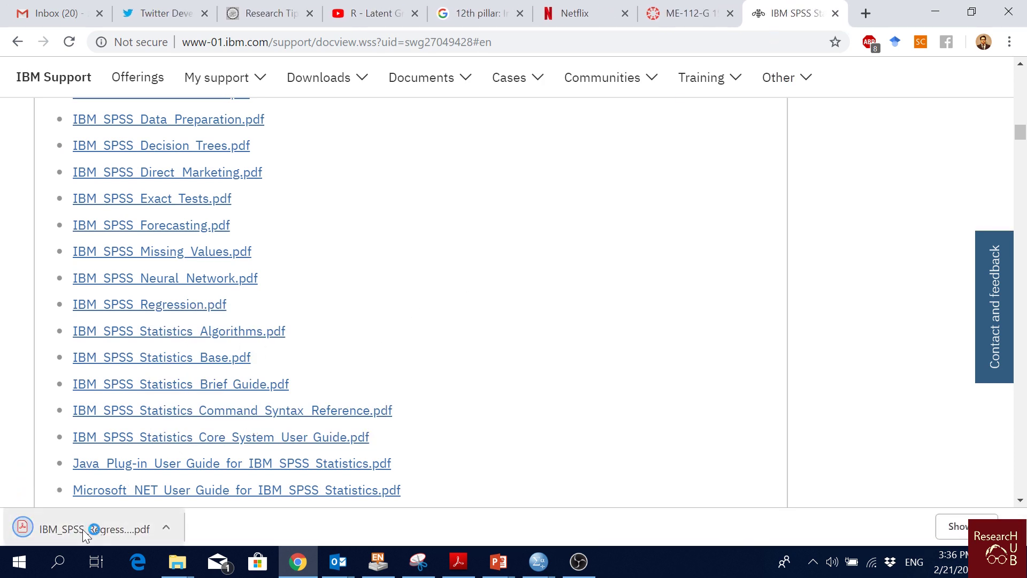
right_click(84, 528)
left_click(151, 484)
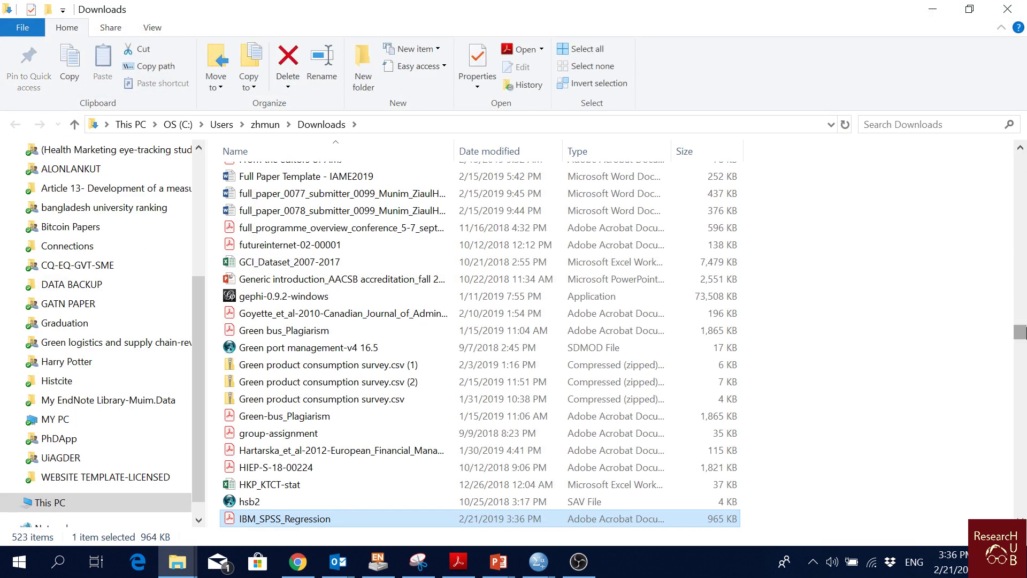
key("Return")
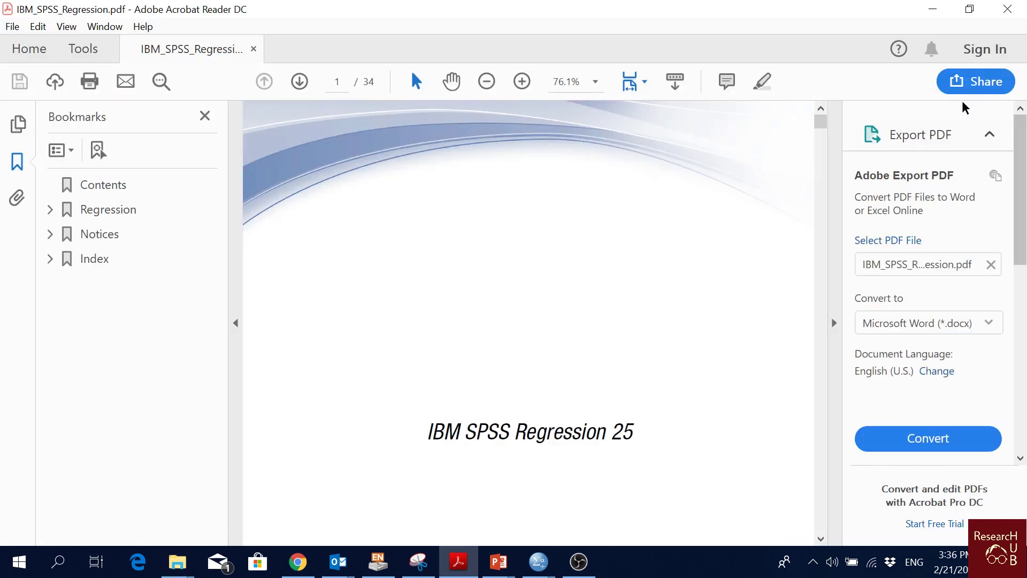
Look through the front pages and the table of contents of the SPSS Regression manual.
scroll(589, 382, "down", 7)
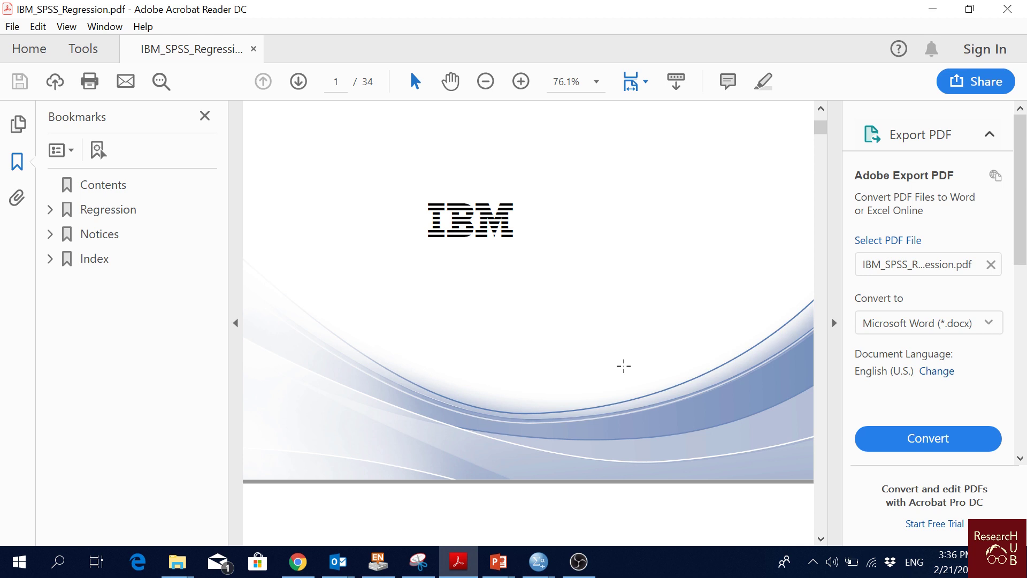
scroll(672, 431, "down", 3)
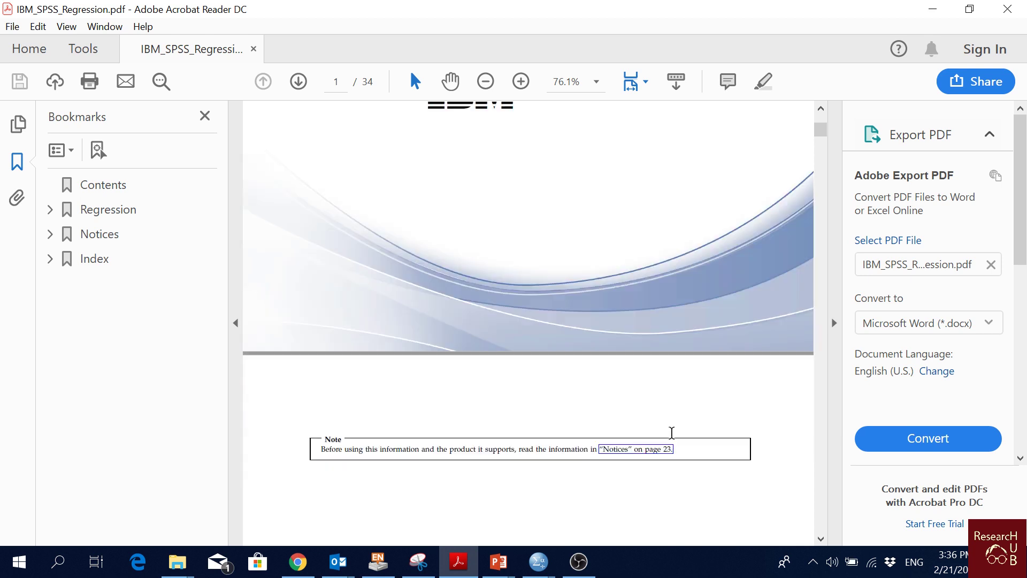
scroll(661, 448, "down", 6)
scroll(664, 455, "down", 6)
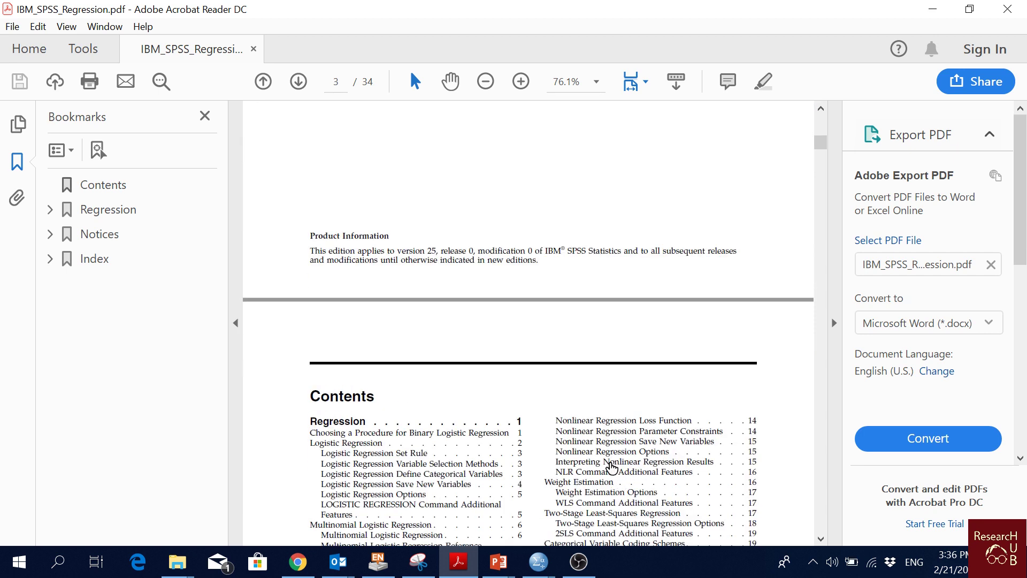
scroll(610, 455, "down", 6)
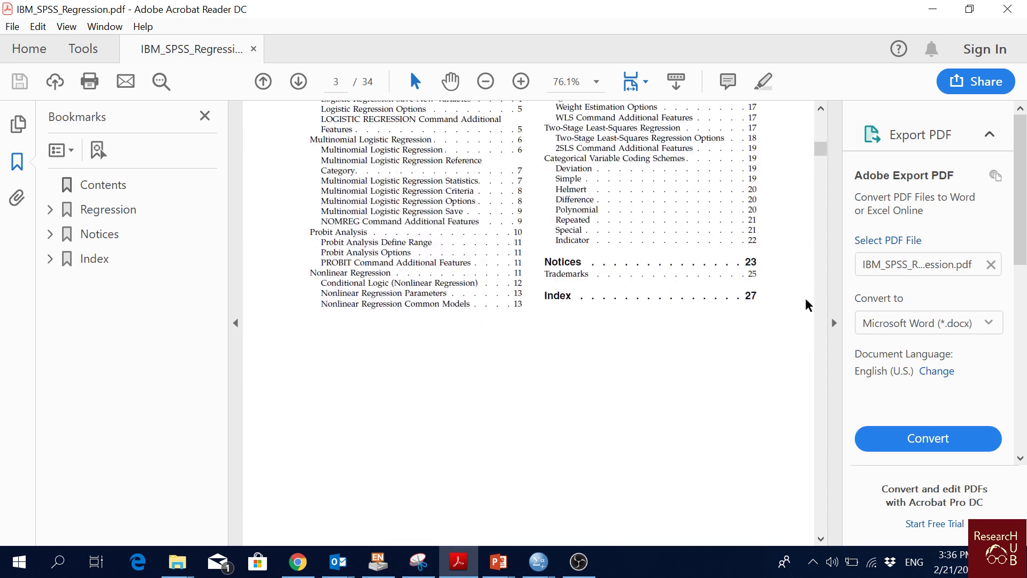
Look through the Probit Analysis and Nonlinear Regression sections of the SPSS Regression manual, including the conditional logic examples.
left_click(823, 170)
mouse_move(823, 170)
left_mouse_down()
mouse_move(820, 232)
mouse_move(795, 291)
left_mouse_up()
left_click_drag(313, 245, 488, 244)
scroll(457, 254, "down", 10)
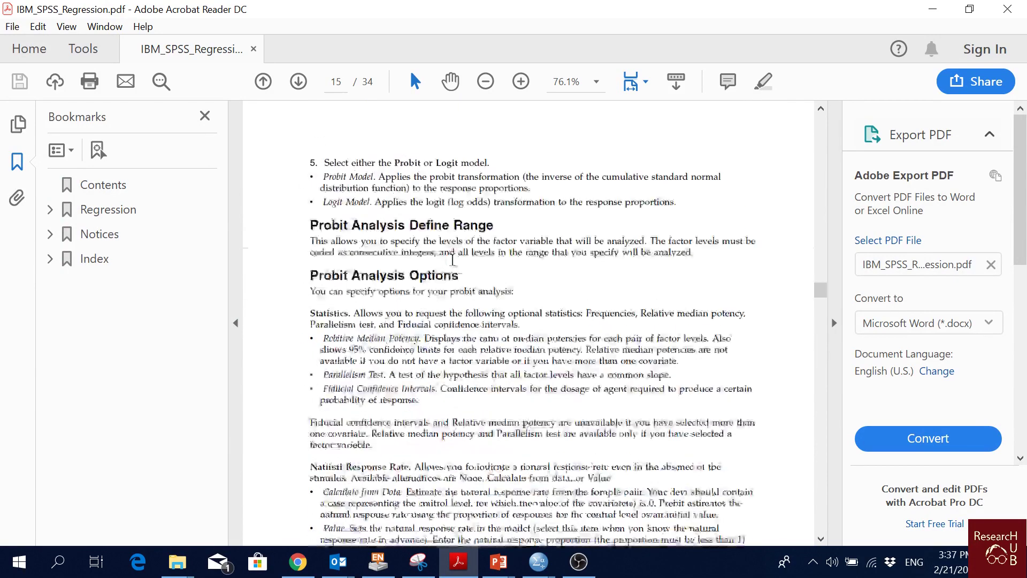
scroll(455, 250, "down", 6)
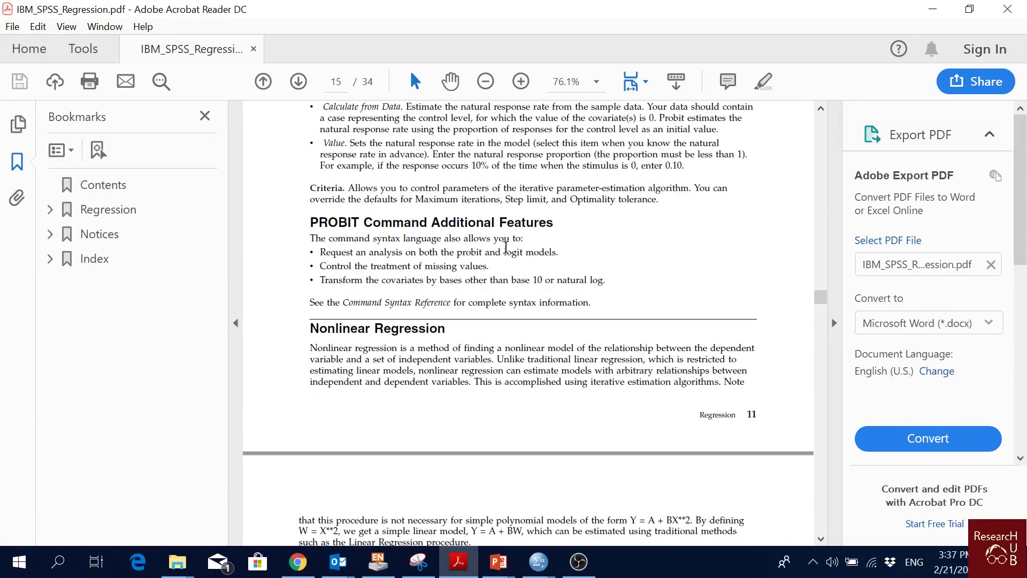
scroll(477, 212, "down", 10)
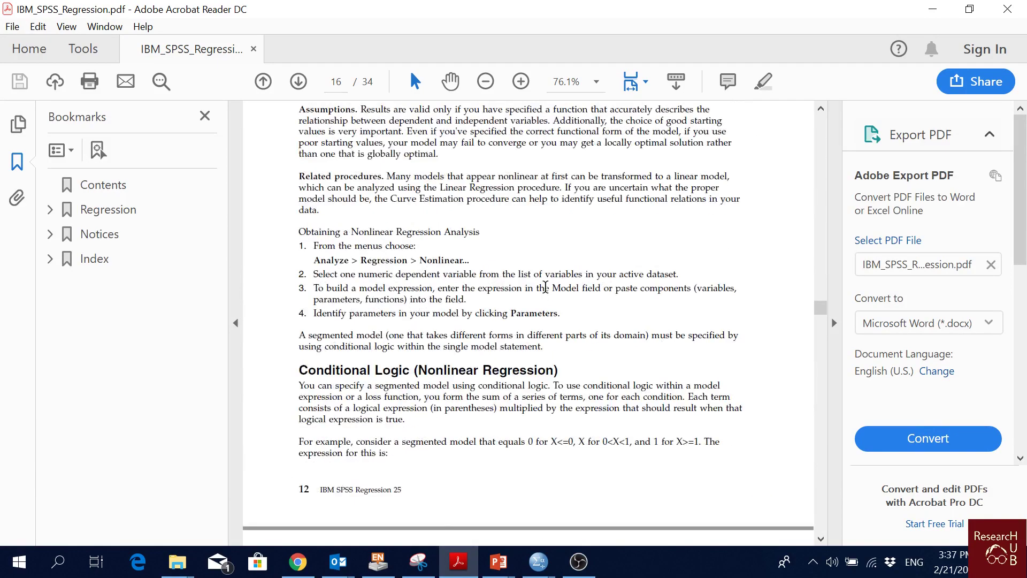
scroll(541, 288, "down", 10)
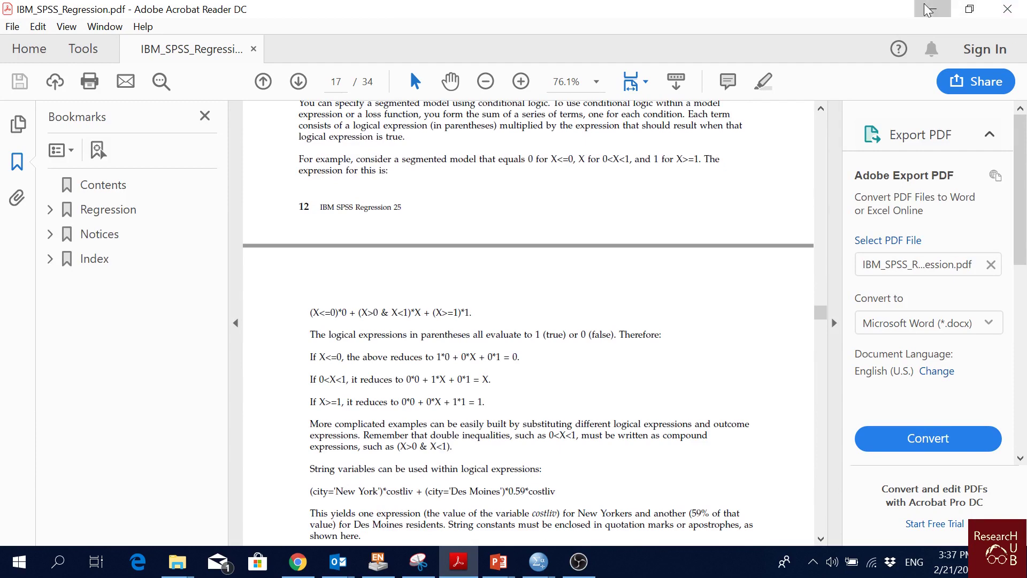
Put away the PDF manual and the Downloads folder, and review the list of SPSS manuals on the IBM Support page in Chrome.
left_click(1022, 7)
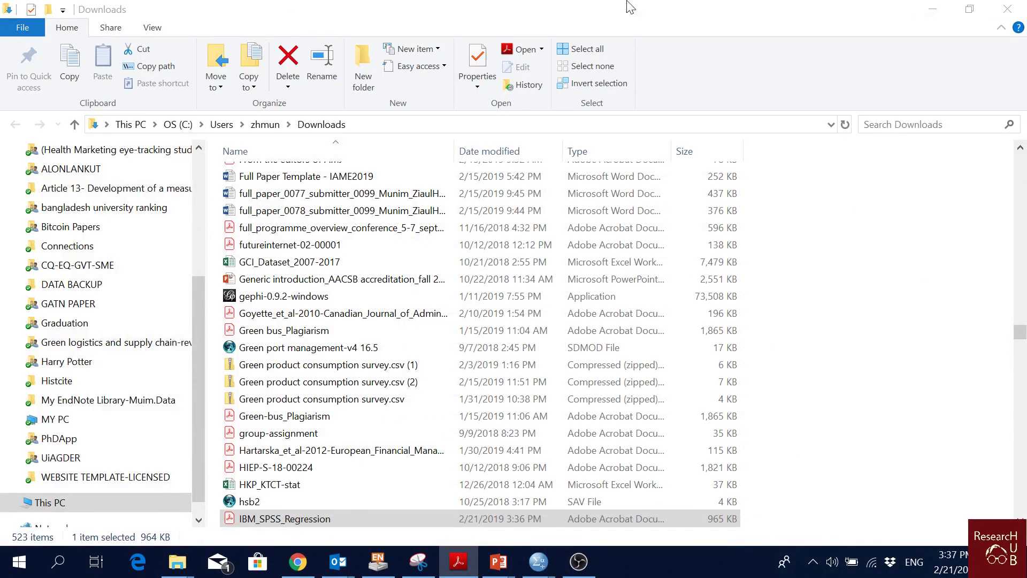
left_click(934, 9)
scroll(348, 441, "down", 5)
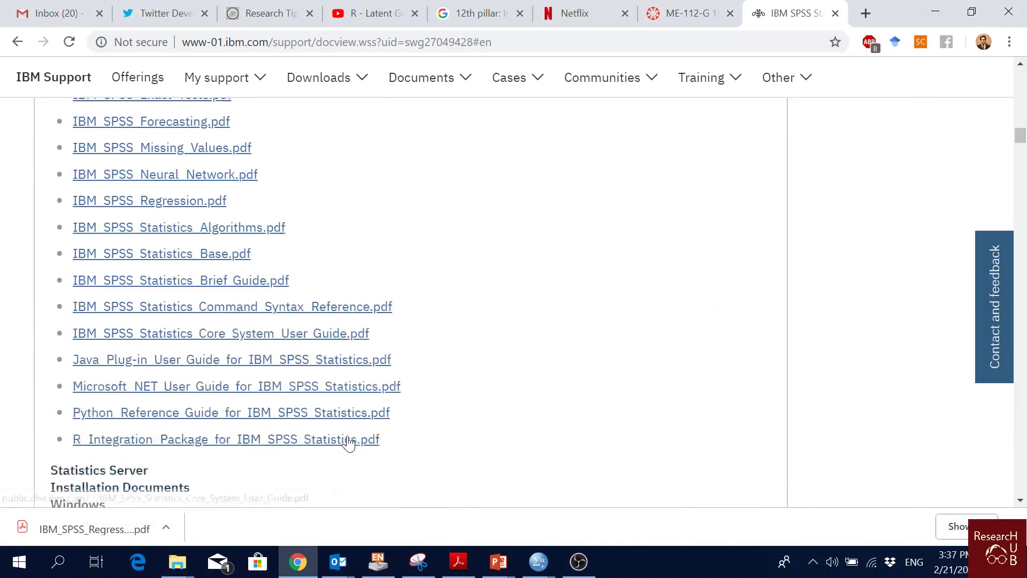
scroll(388, 331, "up", 2)
scroll(340, 332, "up", 5)
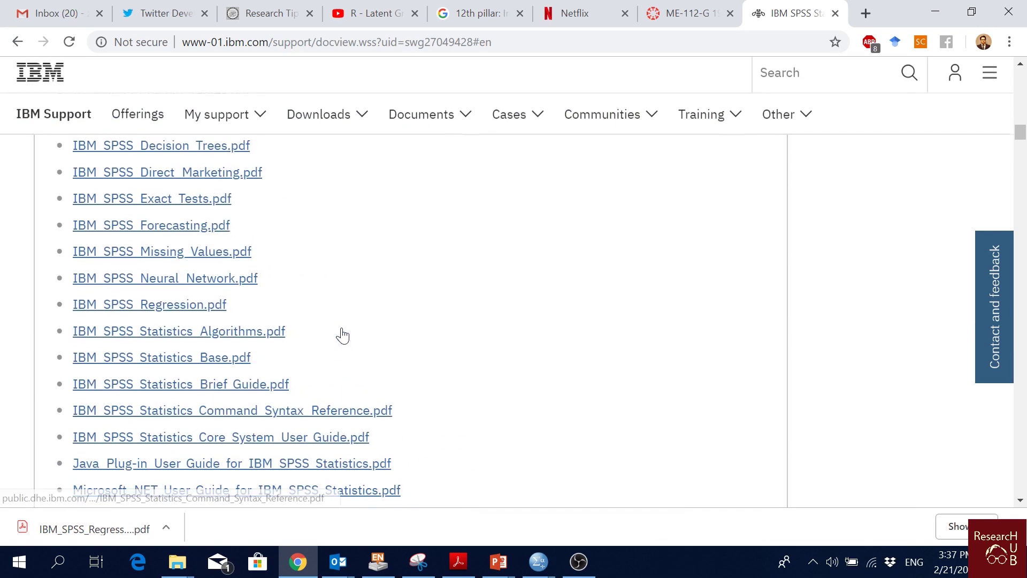
scroll(345, 330, "up", 2)
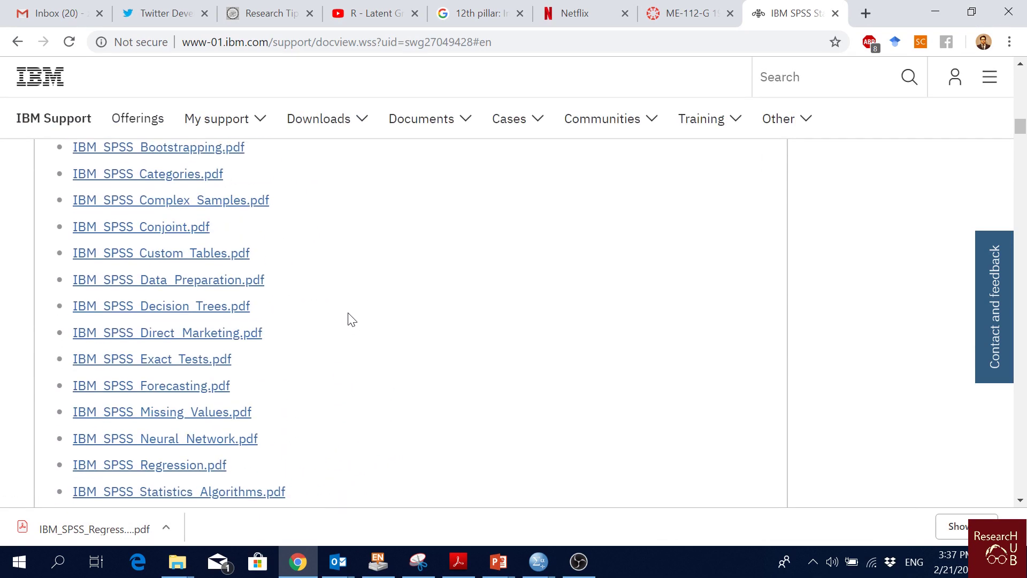
scroll(379, 324, "up", 2)
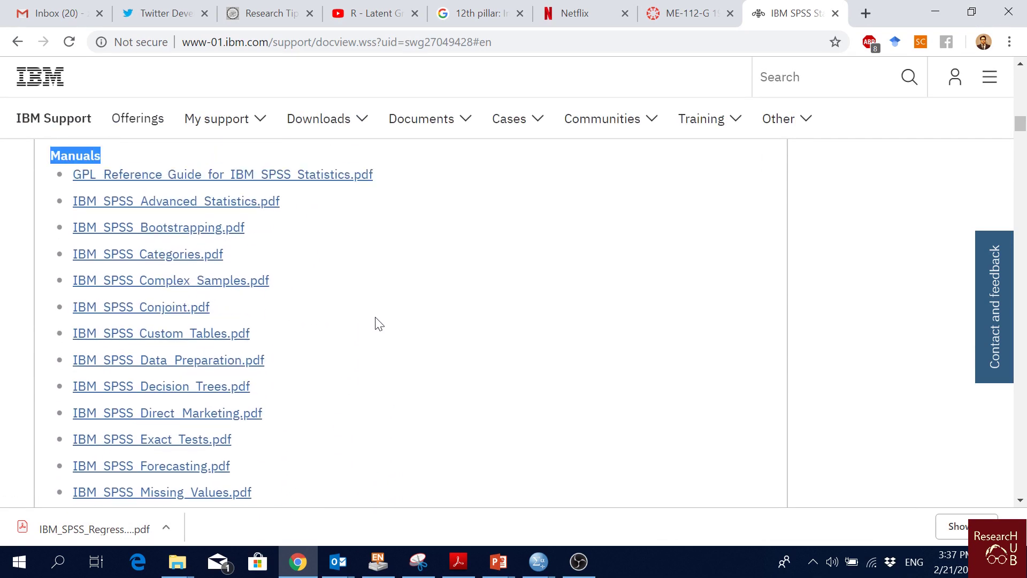
scroll(411, 363, "down", 2)
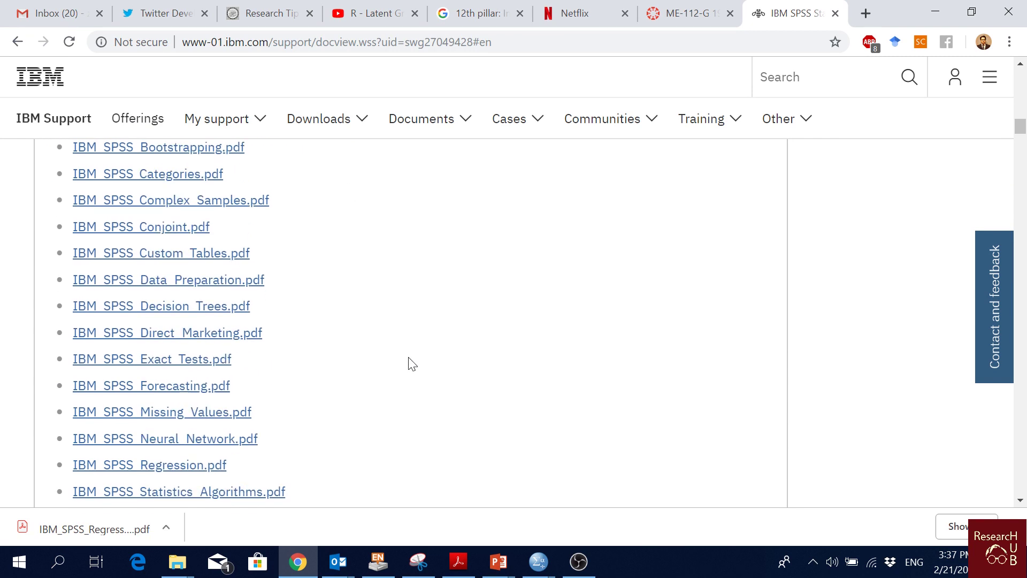
scroll(412, 368, "up", 2)
scroll(412, 369, "down", 4)
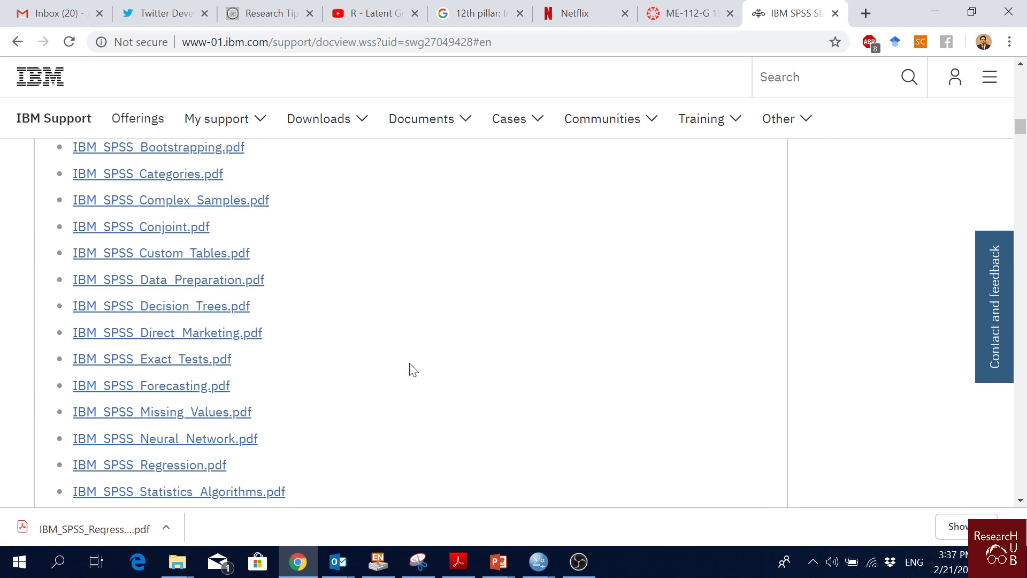